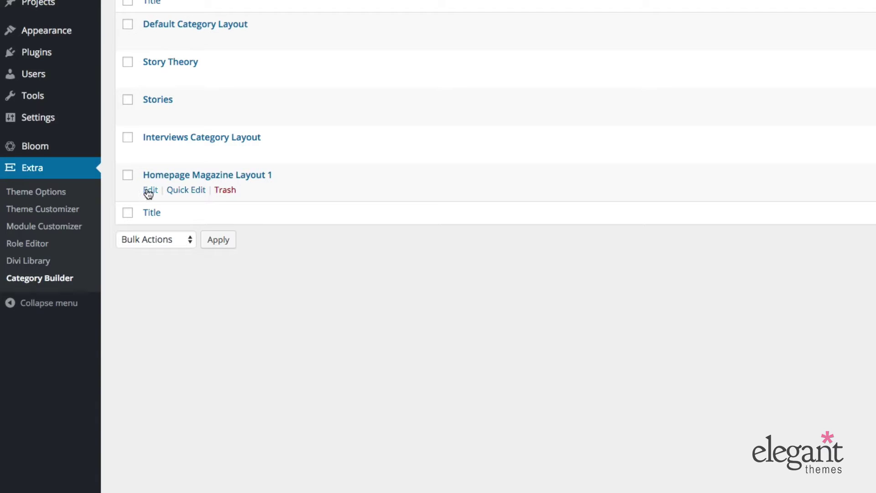
Open Homepage Magazine Layout 1 from the Extra Category Builder list for editing
left_click(149, 190)
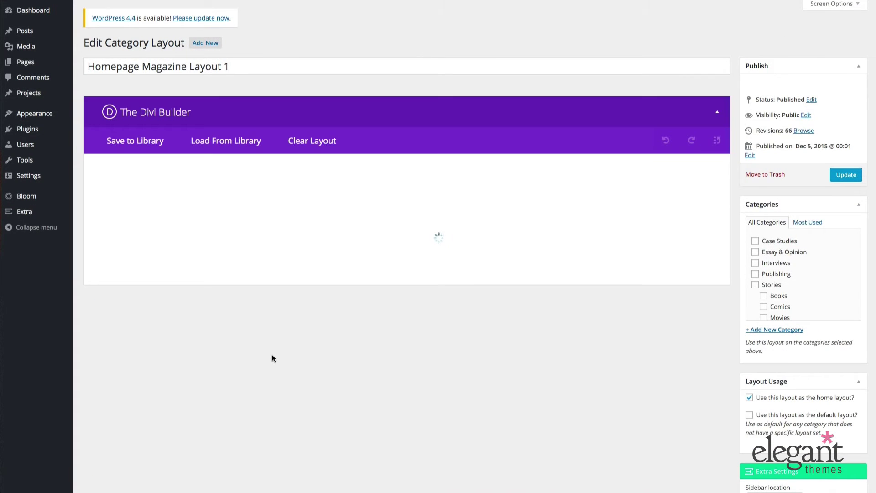
Scroll down the layout to reach the rows that hold the two Tabbed Posts modules
scroll(272, 358, "down", 8)
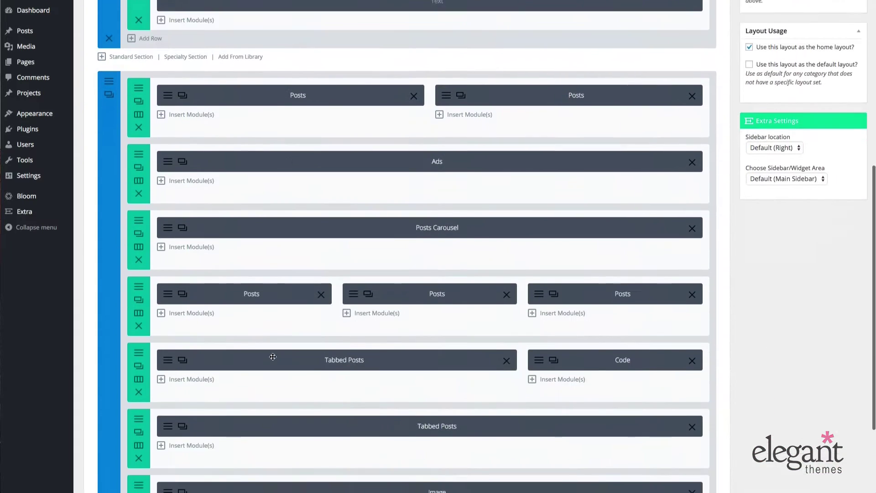
scroll(272, 356, "down", 3)
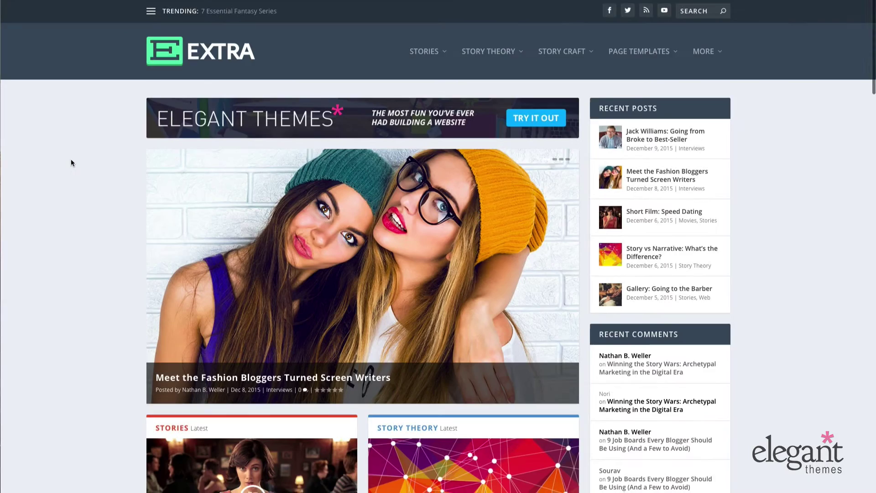
Scroll down the front page to the tabbed category block
scroll(70, 159, "down", 2)
scroll(71, 159, "down", 10)
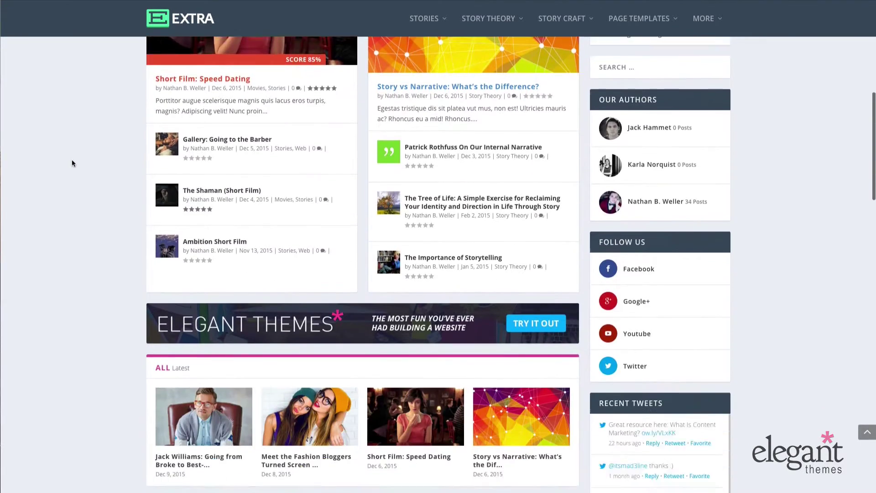
scroll(72, 160, "down", 12)
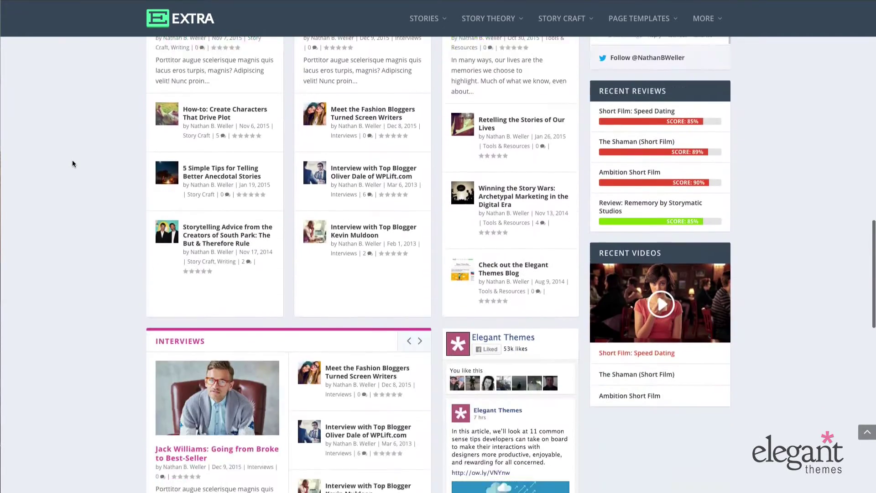
scroll(72, 162, "down", 3)
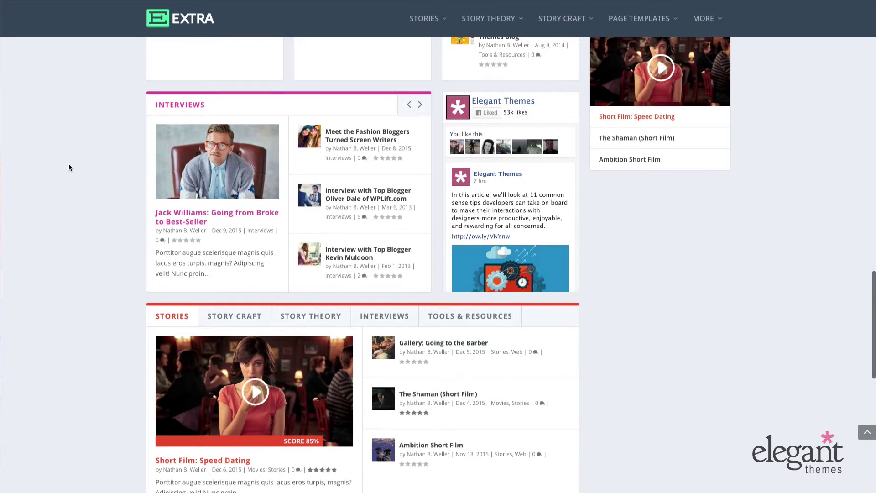
scroll(55, 185, "down", 1)
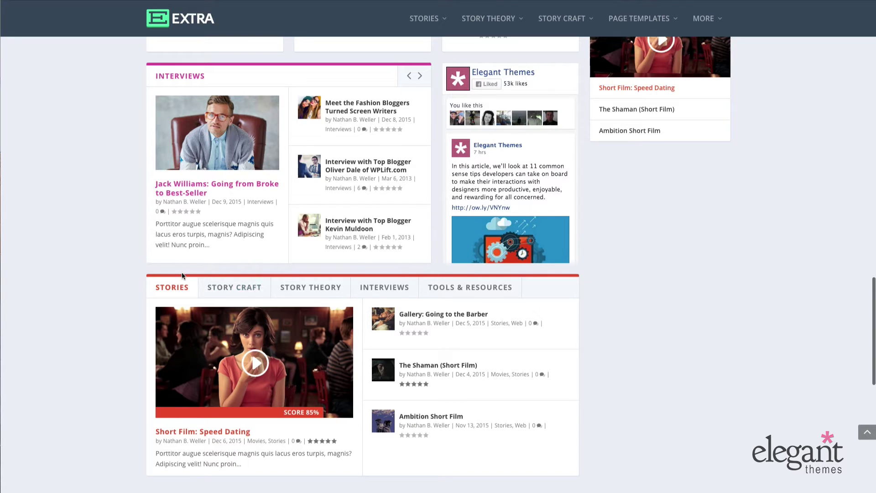
scroll(247, 292, "down", 1)
scroll(410, 308, "up", 2)
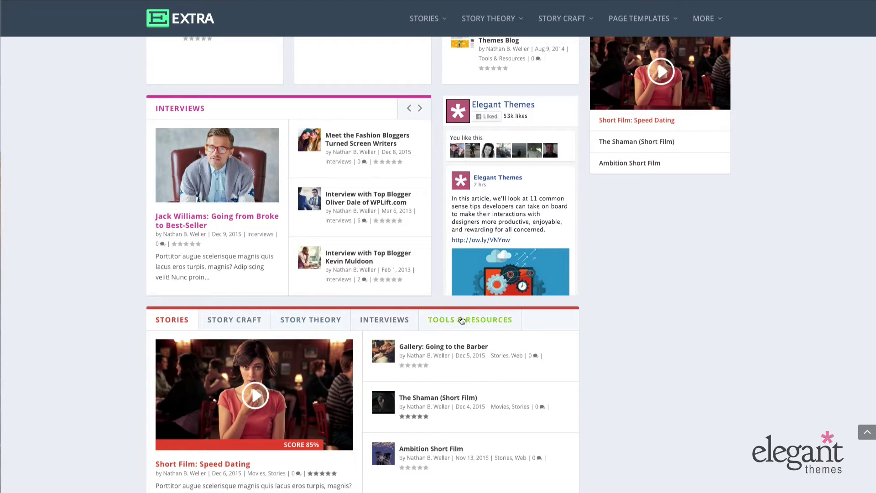
Cycle the carousel through Tools & Resources and Case Studies, then back to Interviews
left_click(421, 109)
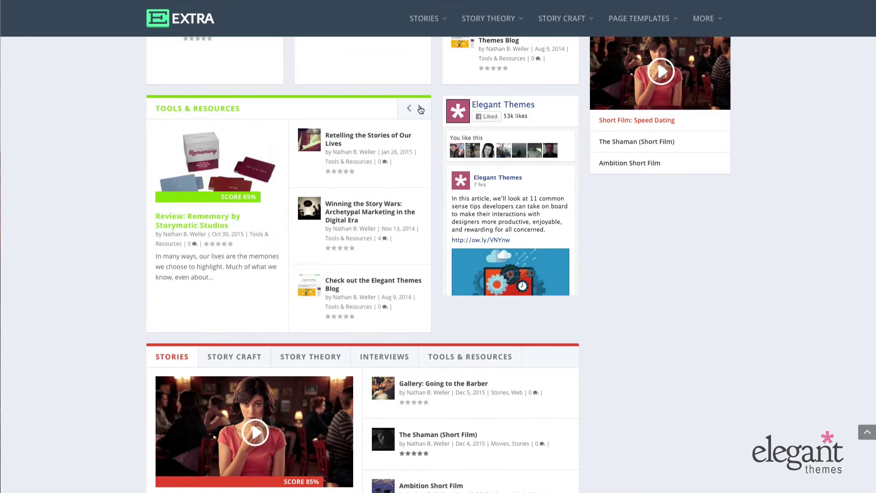
left_click(421, 109)
left_click(421, 109)
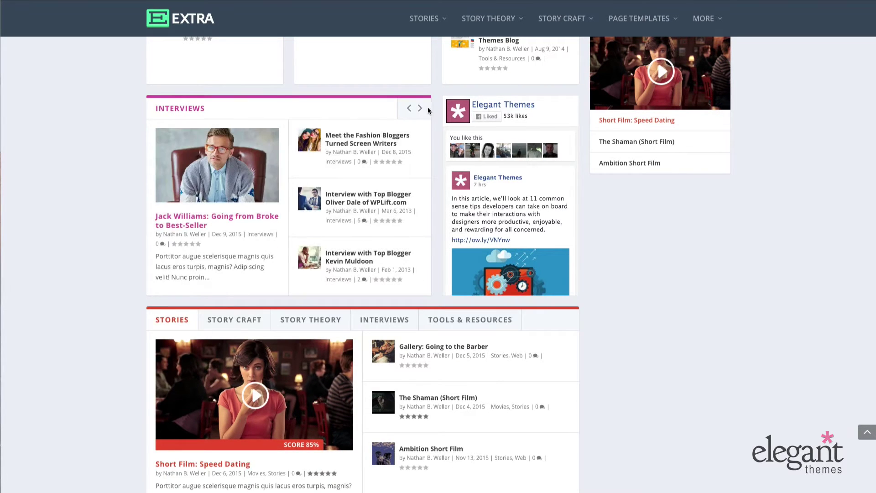
left_click(420, 108)
left_click(409, 109)
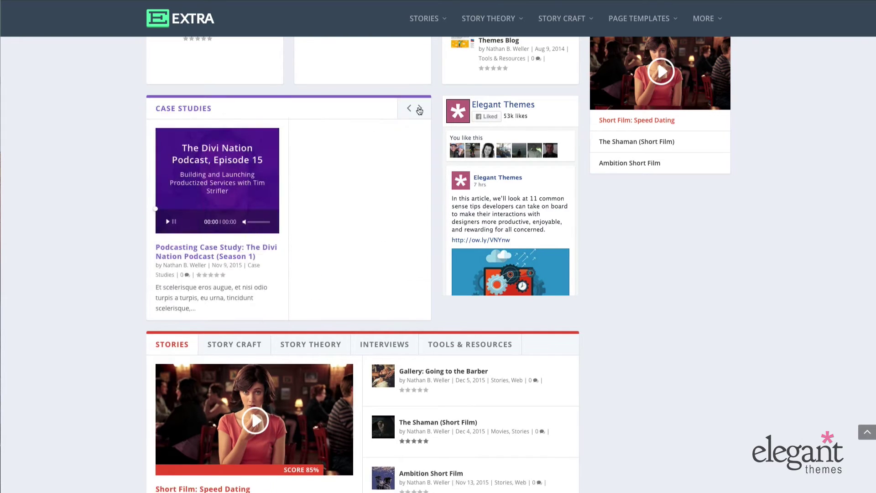
left_click(409, 109)
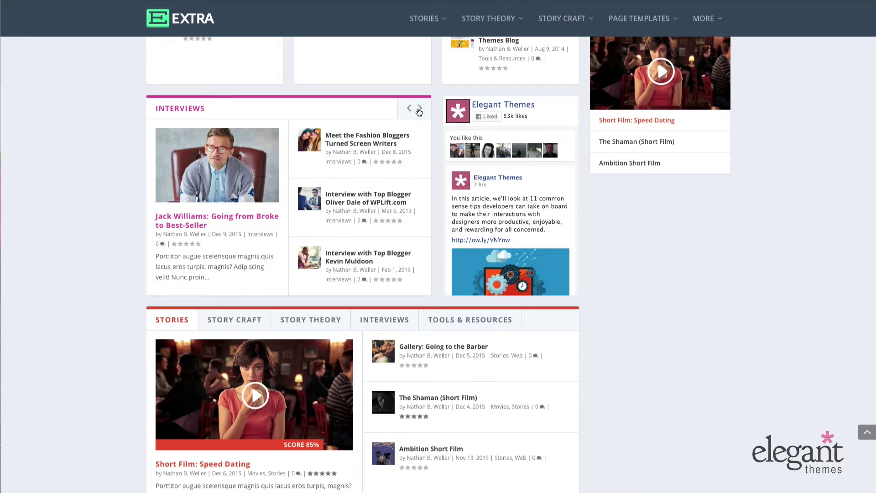
Try the Story Craft, Story Theory, Interviews and Tools & Resources tabs, ending on Stories
scroll(95, 268, "down", 1)
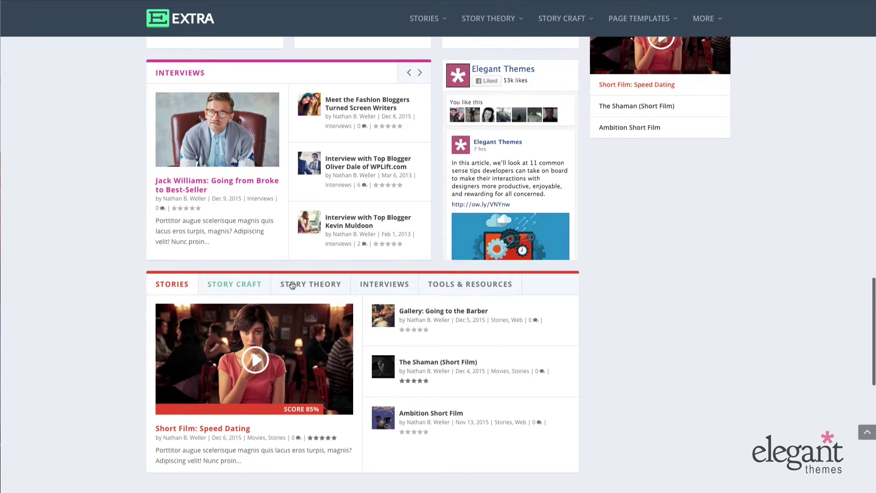
left_click(262, 287)
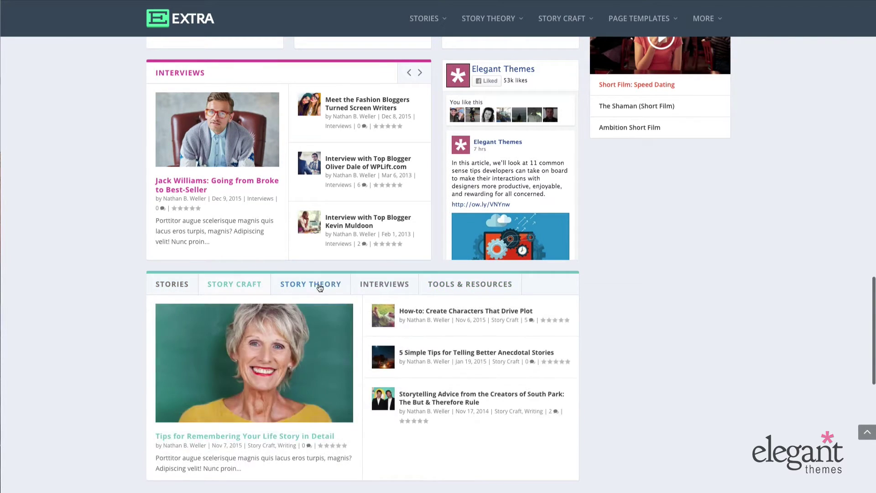
left_click(317, 287)
left_click(397, 284)
left_click(449, 286)
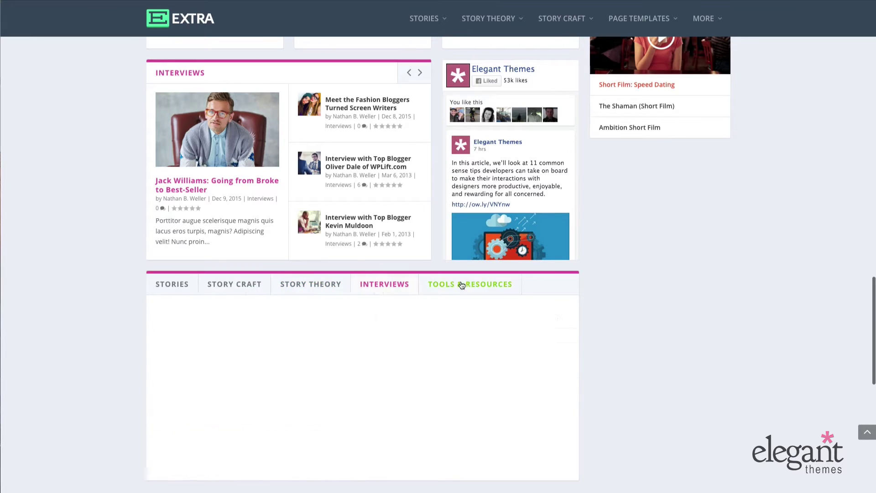
left_click(172, 284)
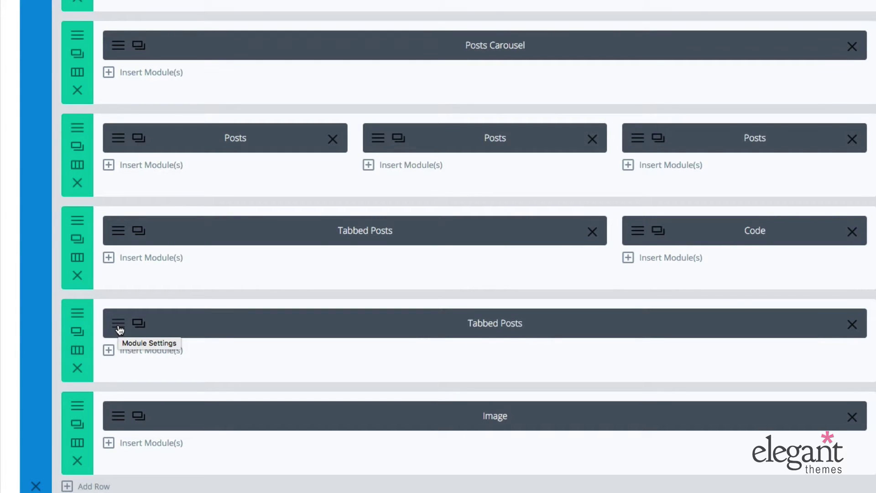
Open the full-width Tabbed Posts module's settings, showing five tabs and a 4-post limit
left_click(119, 325)
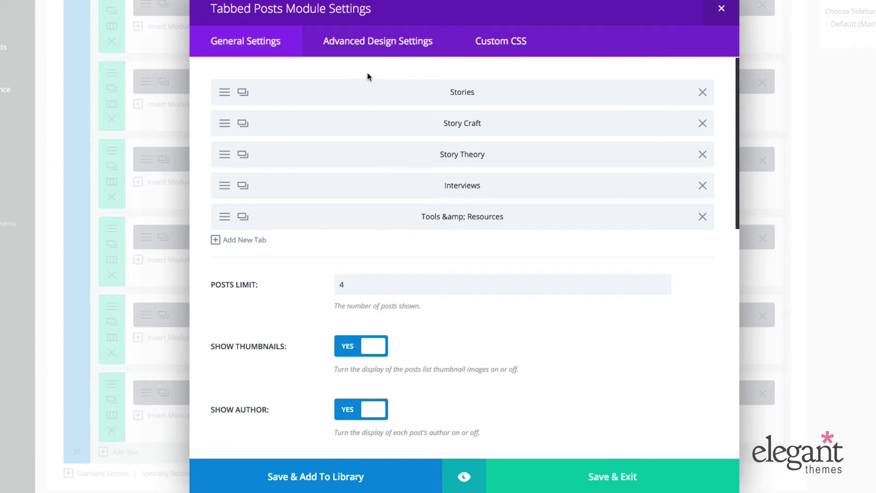
left_click(239, 242)
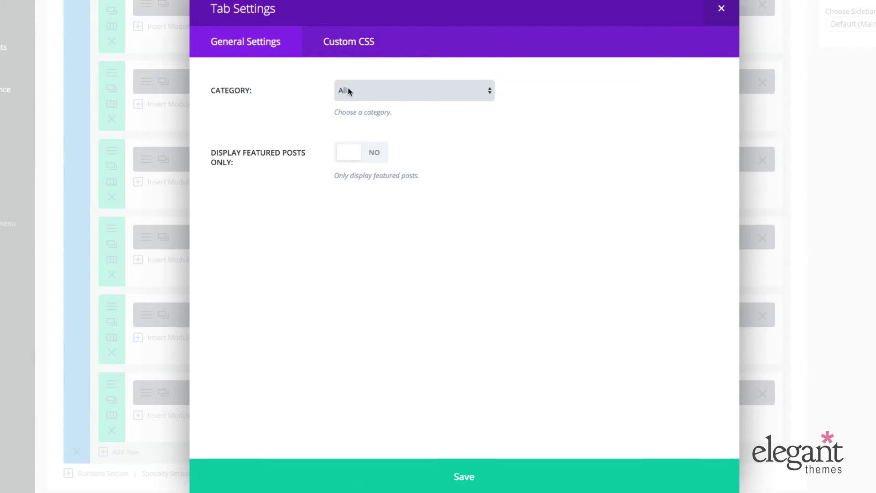
left_click(419, 90)
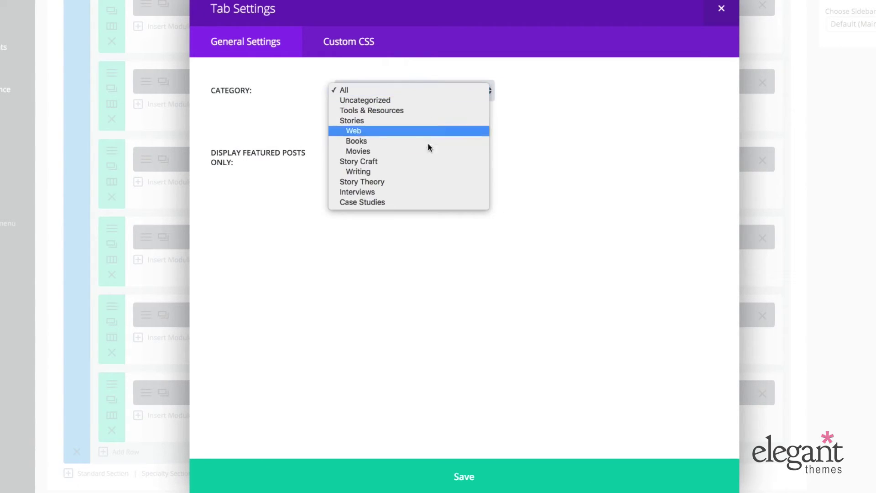
left_click(622, 97)
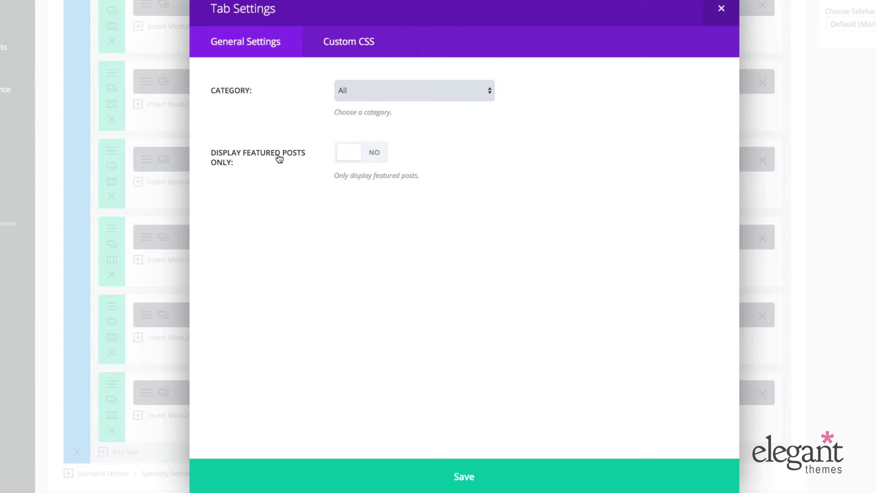
left_click(721, 9)
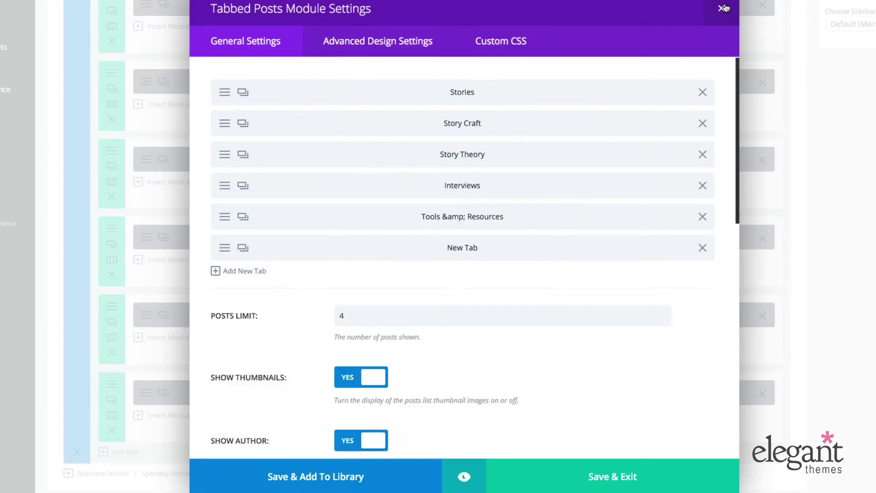
left_click(702, 248)
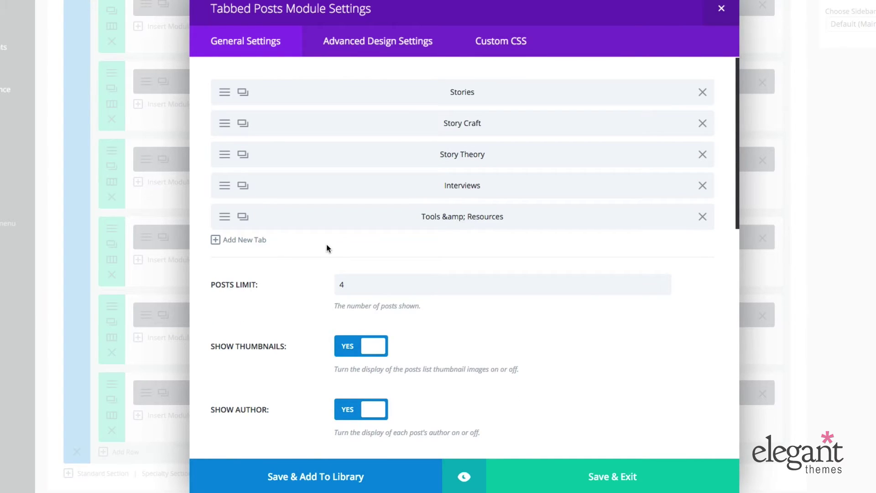
scroll(328, 250, "down", 1)
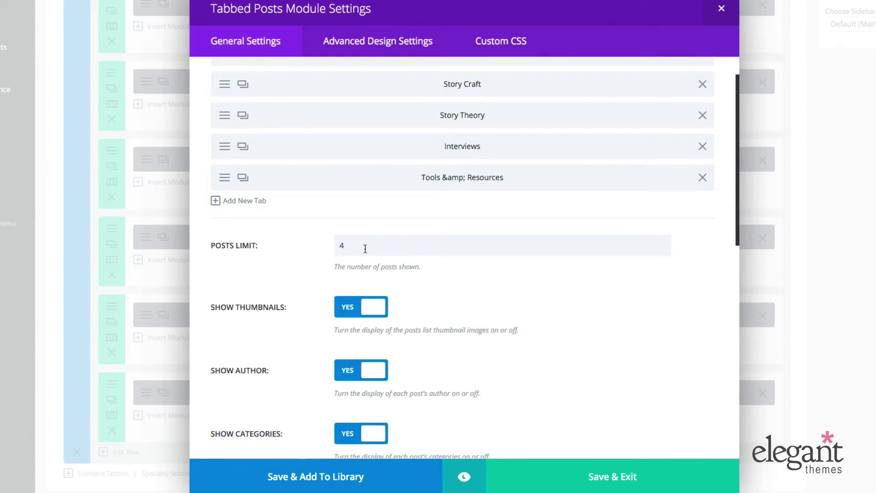
scroll(271, 258, "down", 2)
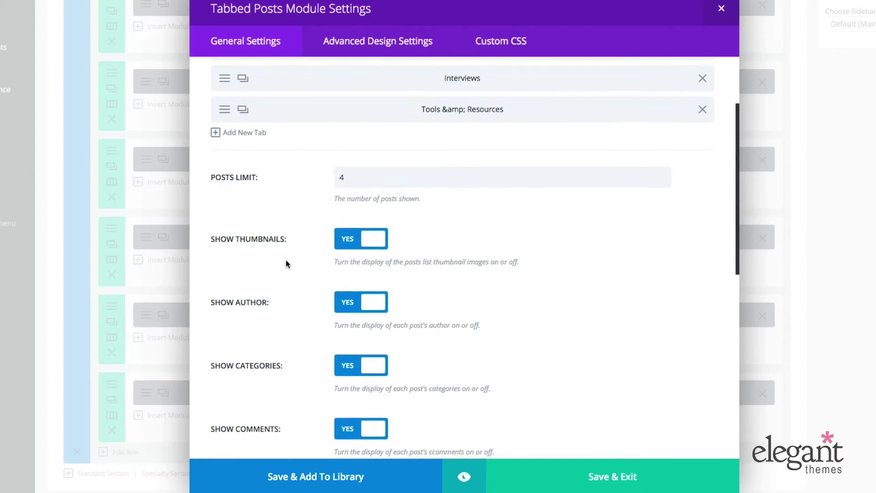
scroll(286, 259, "down", 2)
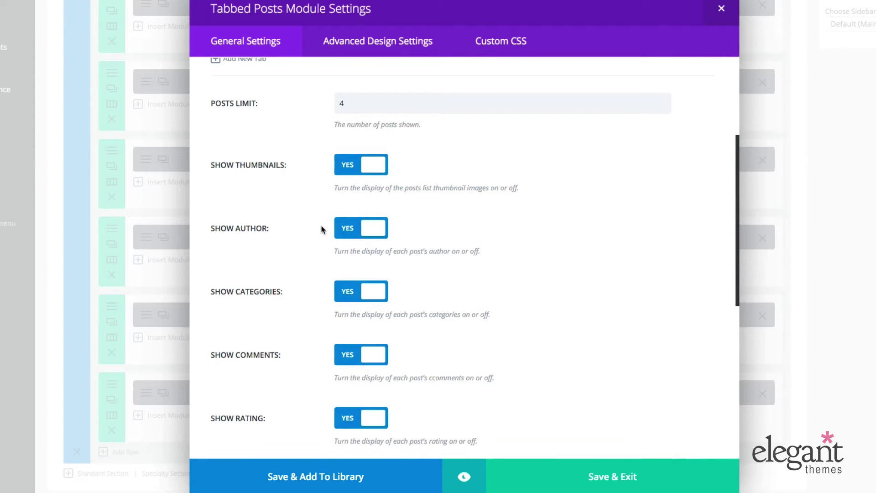
scroll(321, 228, "down", 2)
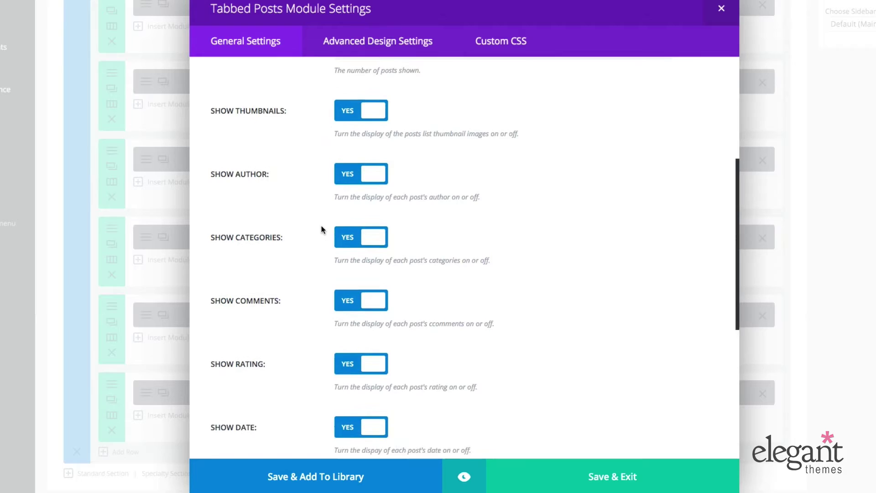
scroll(320, 246, "down", 2)
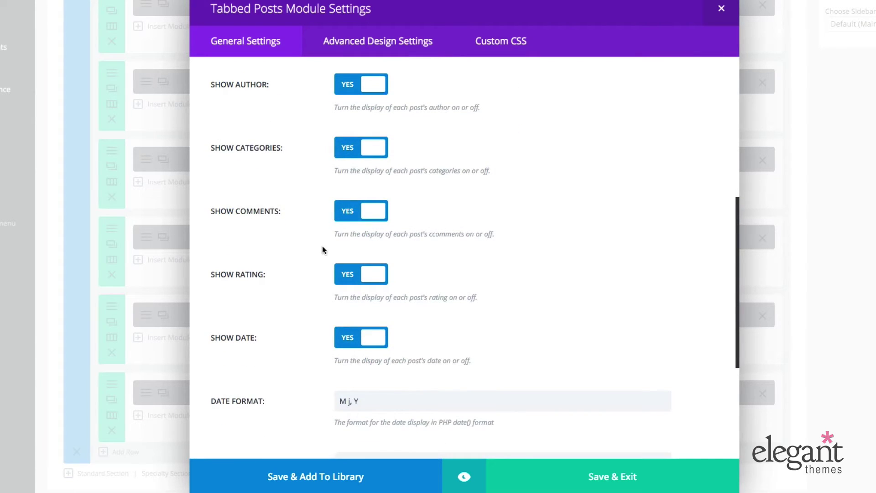
scroll(309, 251, "down", 3)
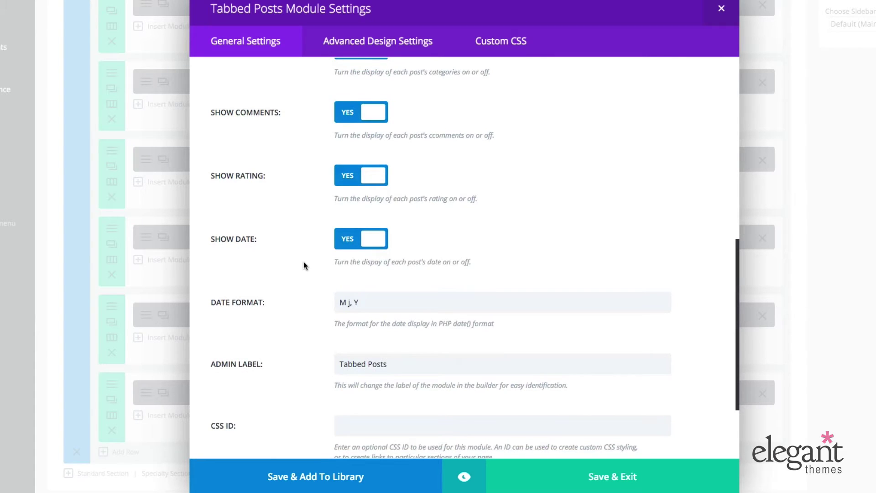
scroll(303, 262, "down", 2)
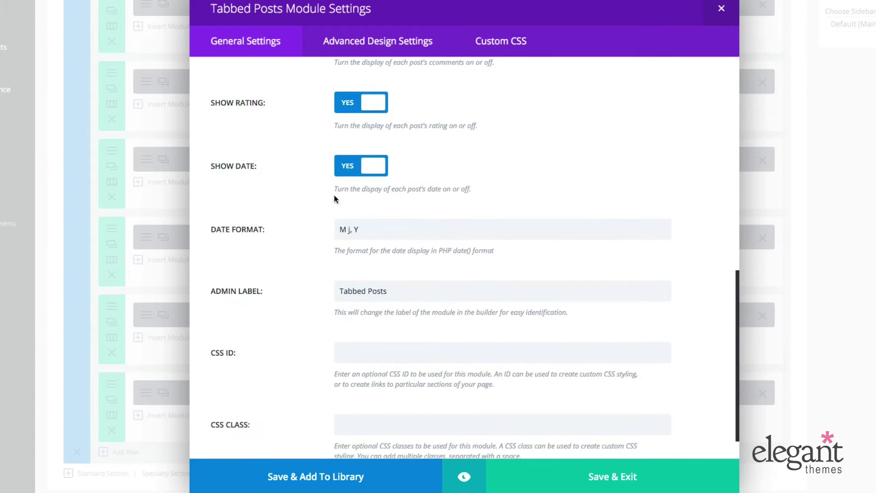
scroll(335, 197, "up", 10)
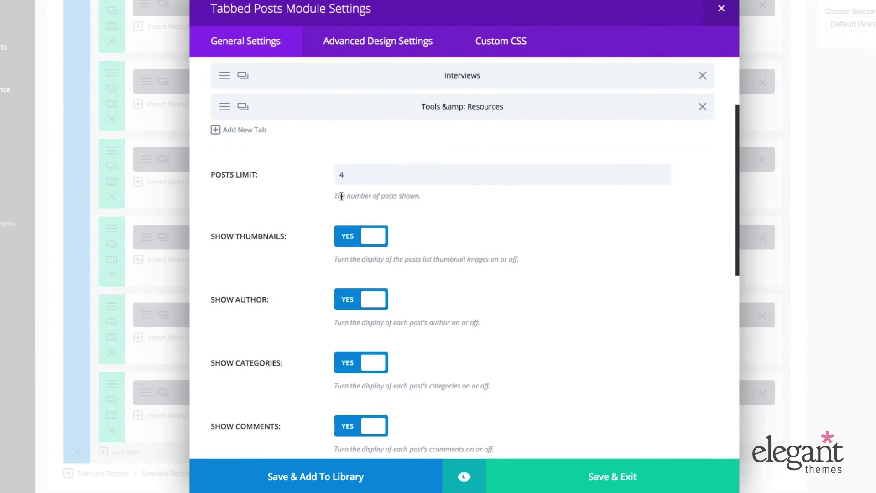
scroll(342, 197, "down", 10)
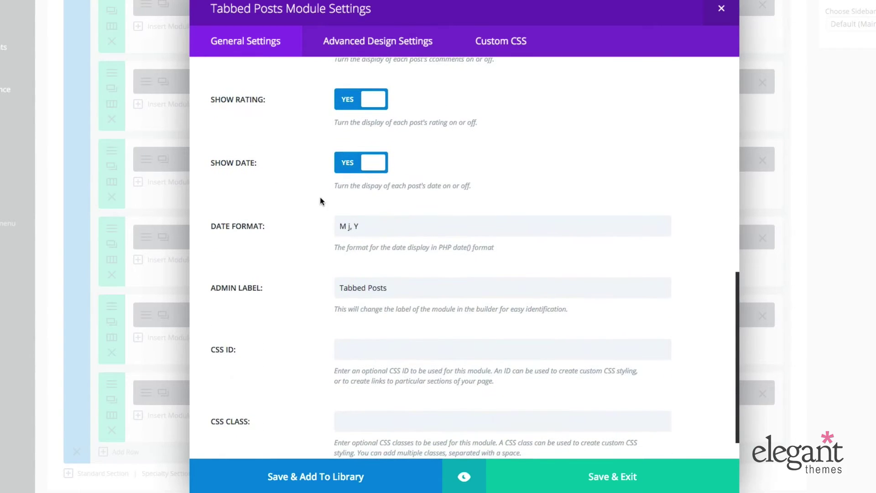
scroll(272, 229, "down", 1)
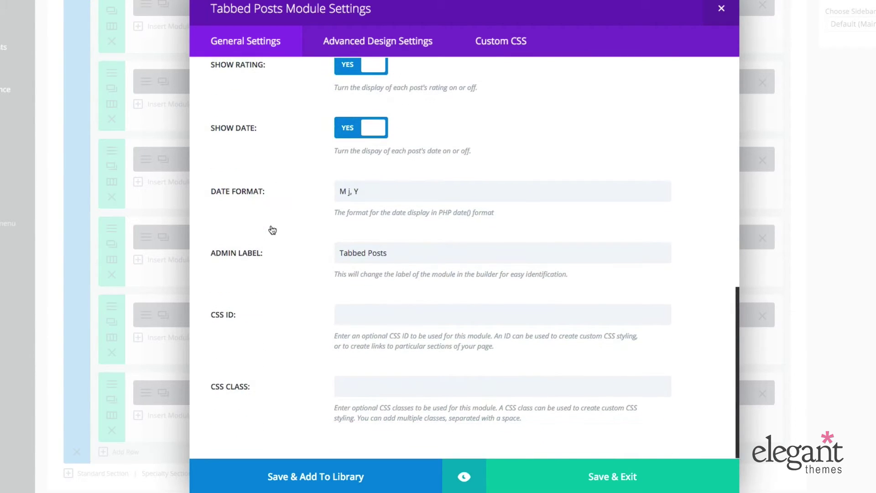
left_click_drag(387, 253, 321, 251)
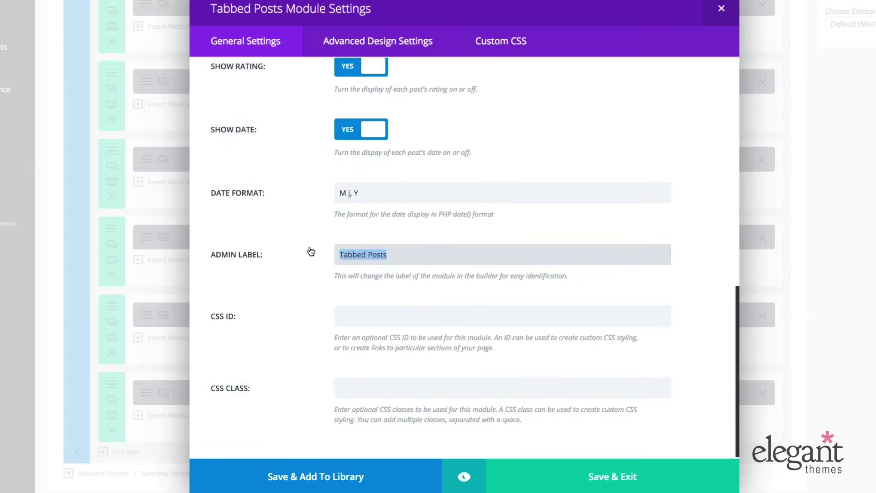
left_click(376, 316)
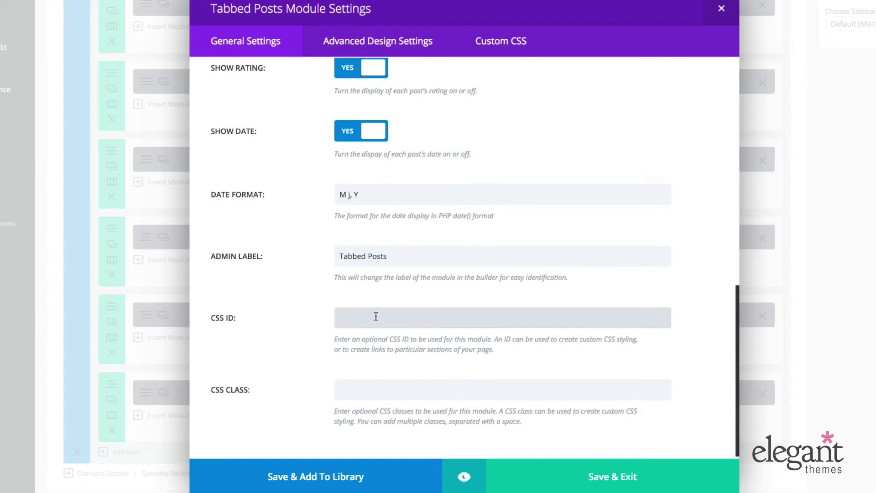
left_click(366, 389)
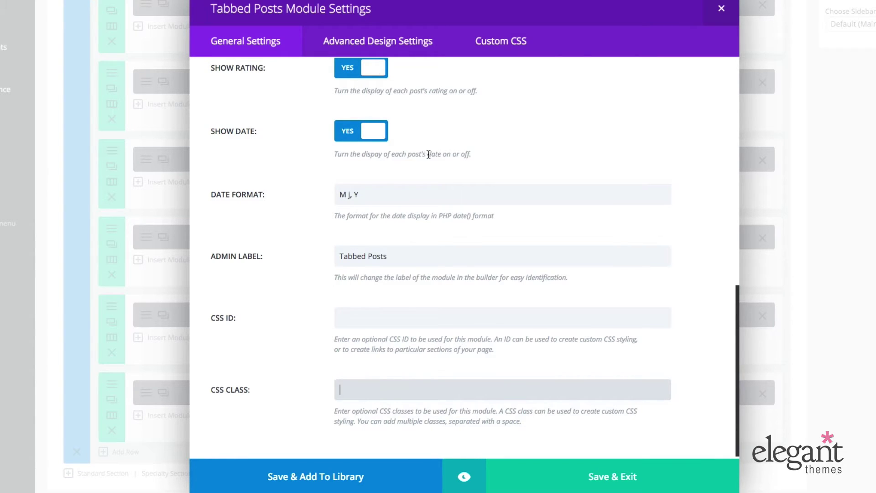
Set the module's Max Width to 800 in Advanced Design Settings and preview the narrower block
left_click(412, 44)
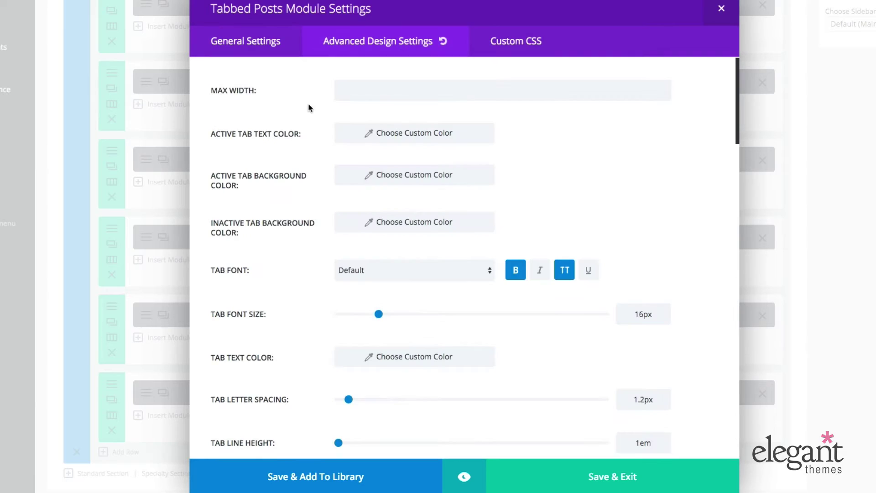
scroll(310, 107, "down", 1)
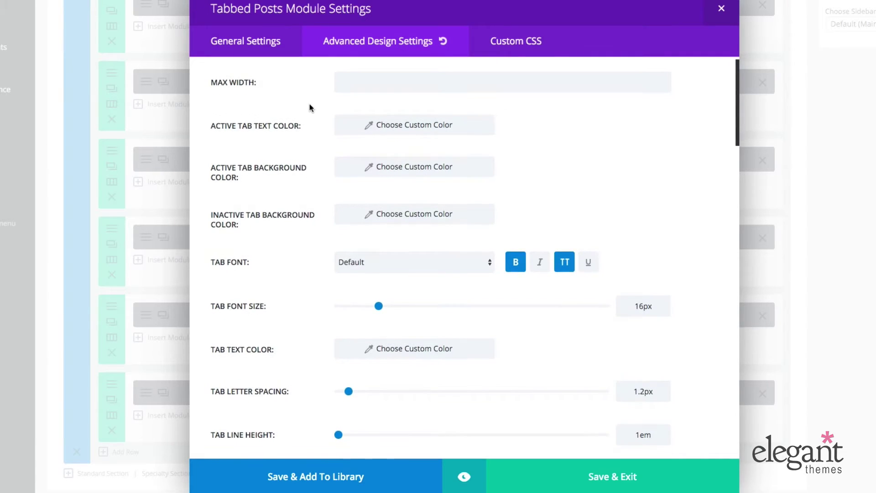
left_click(360, 82)
scroll(362, 82, "up", 1)
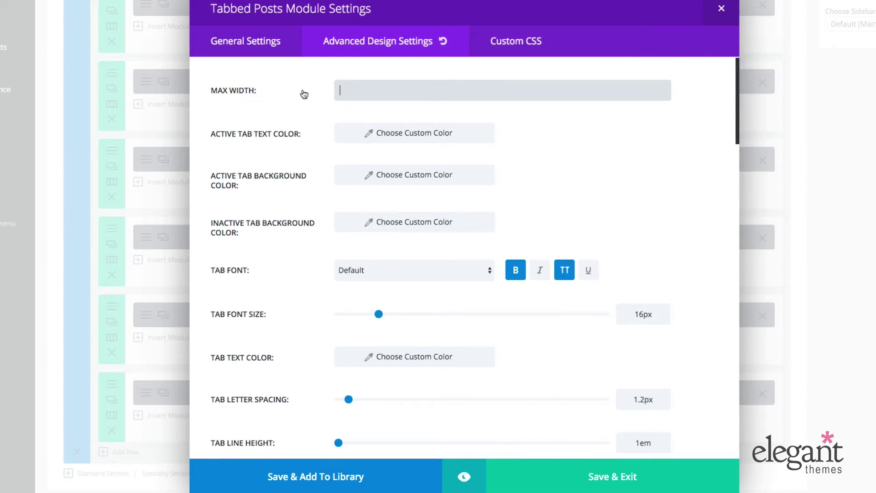
type("800")
left_click(477, 473)
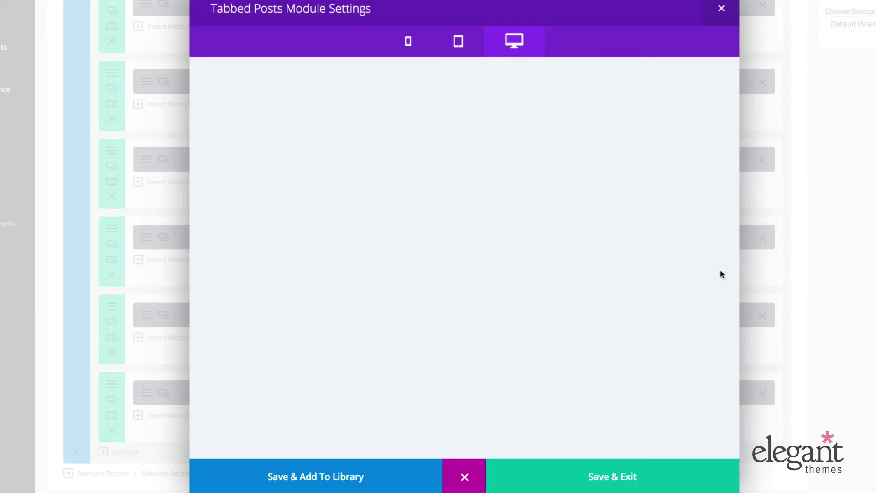
scroll(707, 280, "down", 4)
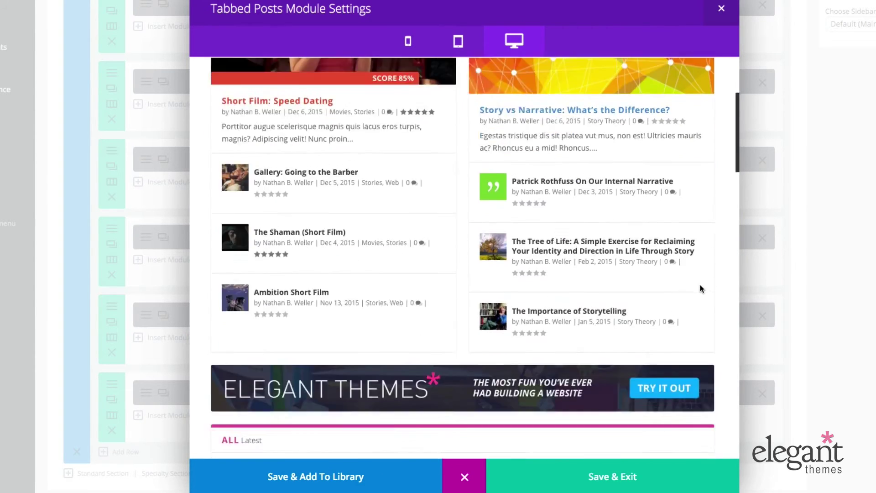
scroll(701, 288, "down", 20)
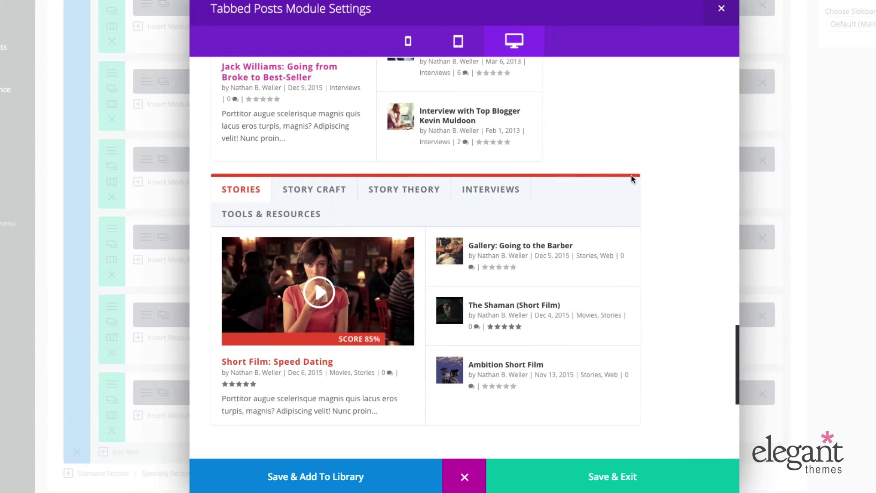
scroll(678, 186, "up", 3)
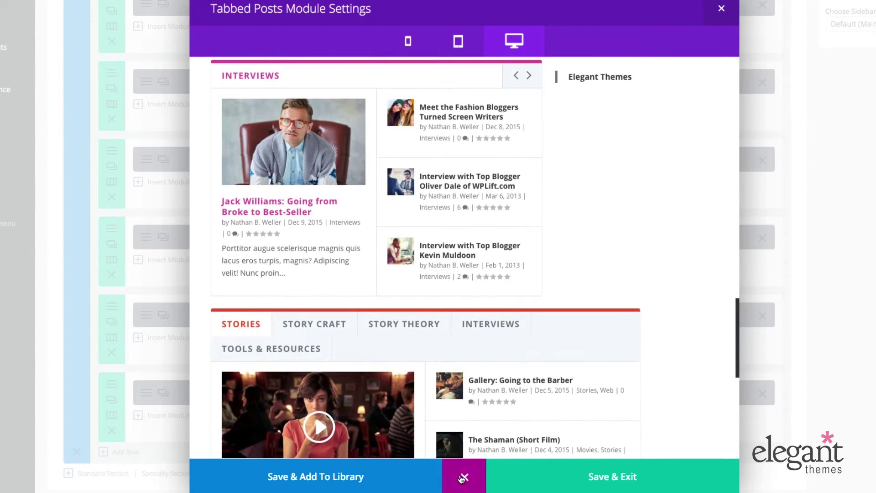
Reset Max Width to default, make Active Tab Text Color purple, and preview the block
left_click(462, 477)
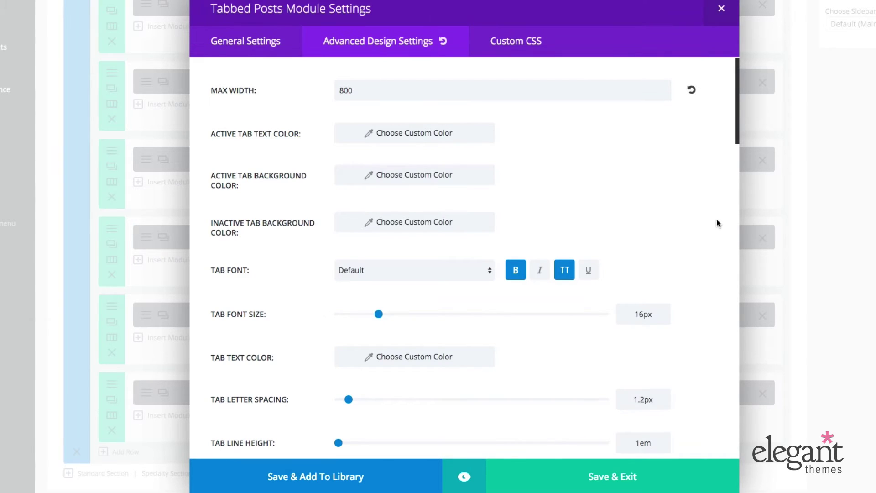
left_click(692, 90)
left_click(345, 137)
left_click(345, 138)
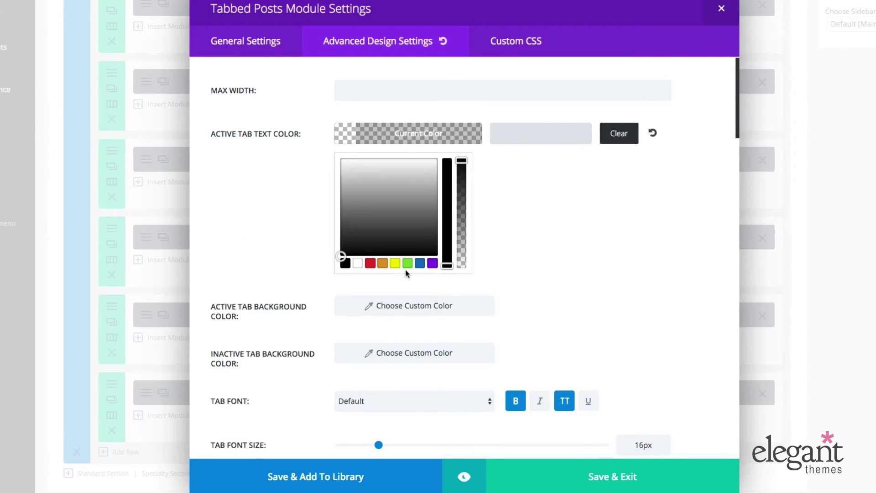
left_click(432, 263)
left_click(464, 476)
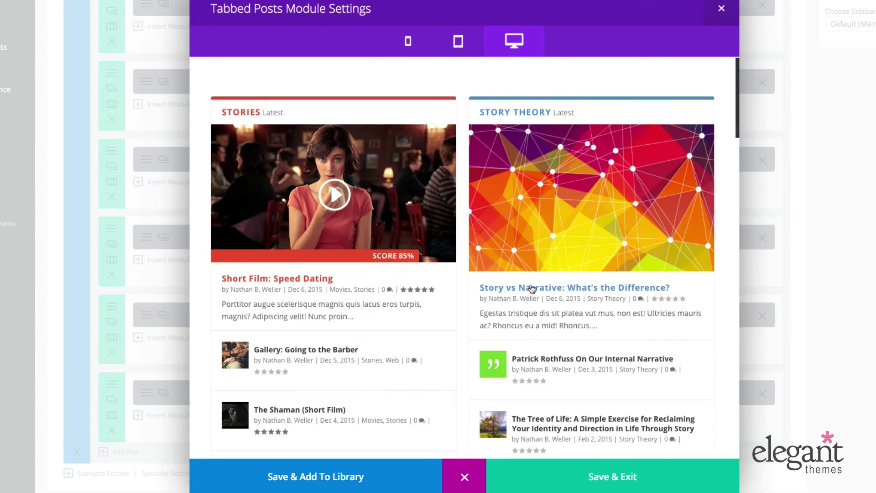
scroll(531, 288, "down", 1)
scroll(531, 289, "down", 20)
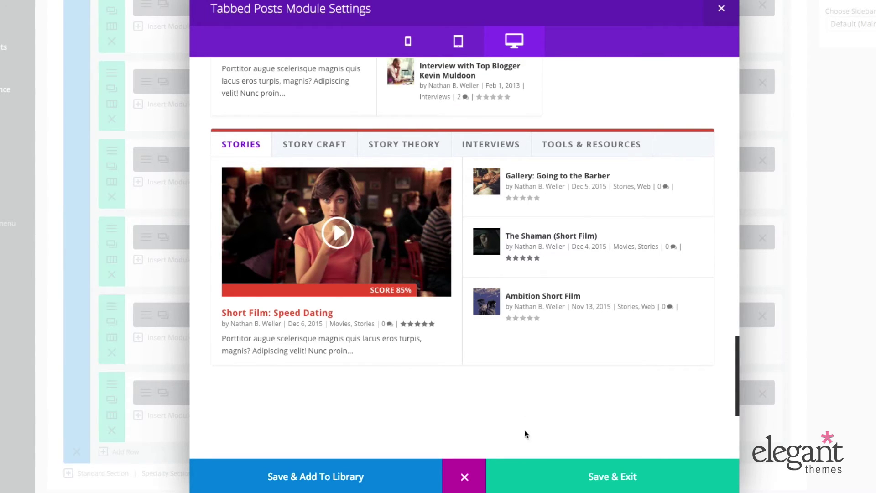
Reset Active Tab Text Color, set Active Tab Background to purple #8224e3, and preview
left_click(464, 476)
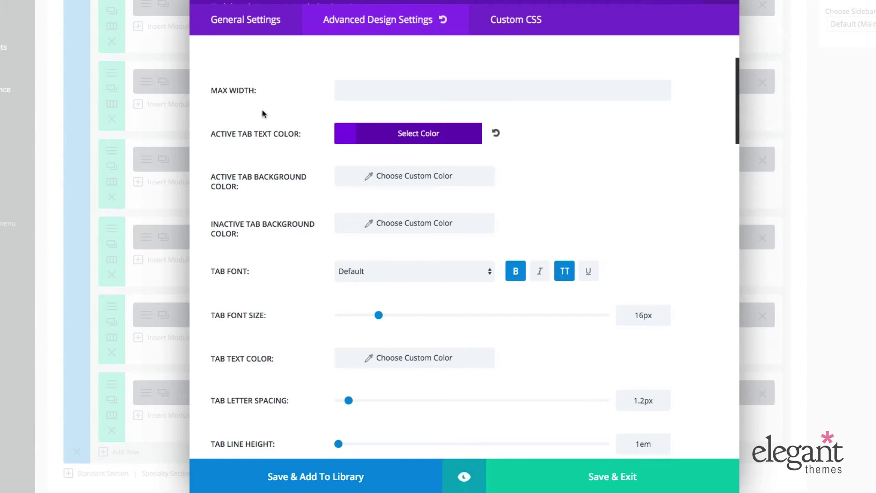
left_click(495, 133)
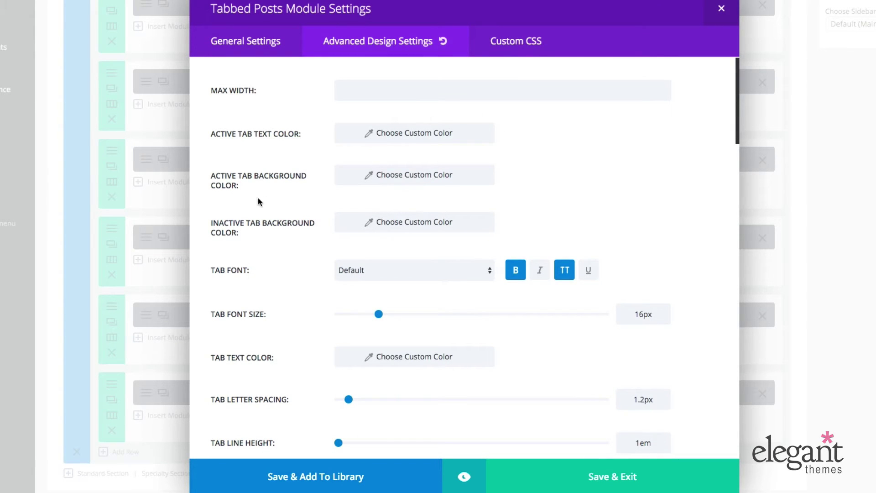
left_click(365, 176)
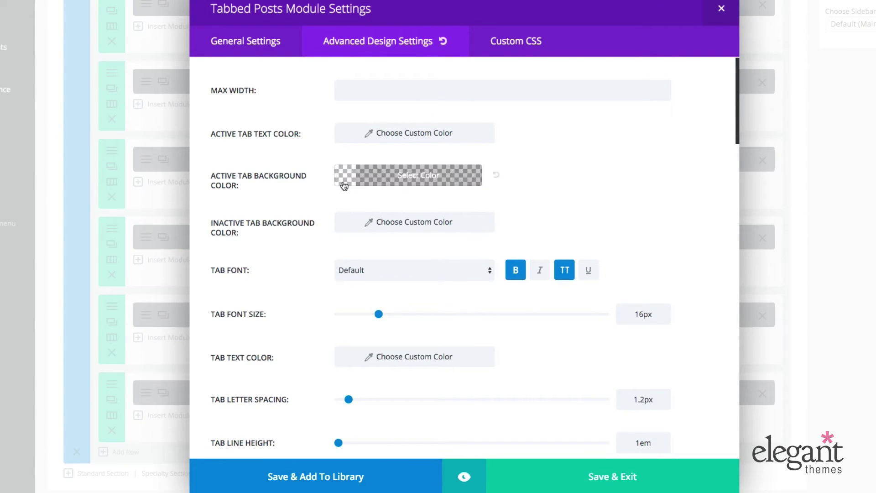
left_click(433, 304)
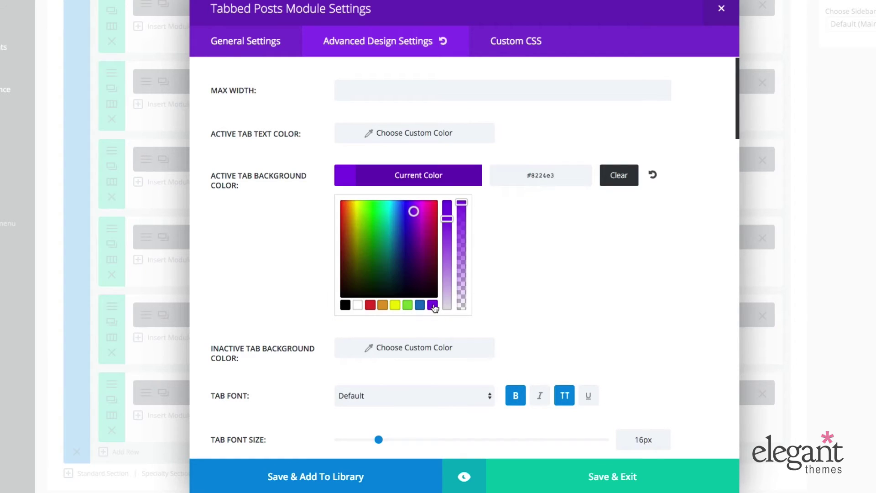
left_click(462, 486)
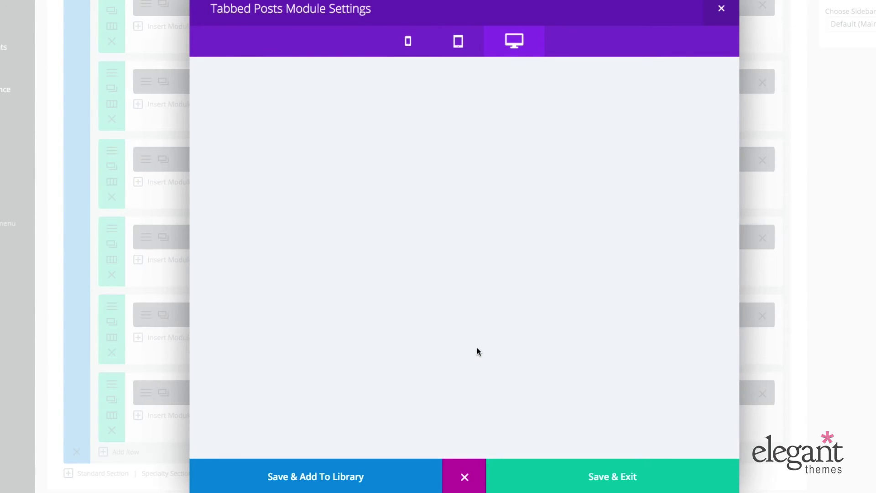
scroll(476, 348, "down", 15)
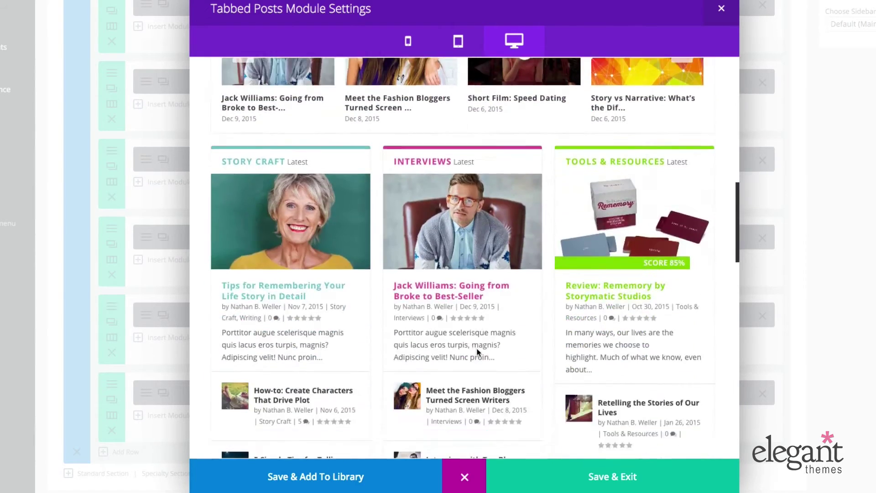
scroll(475, 350, "down", 4)
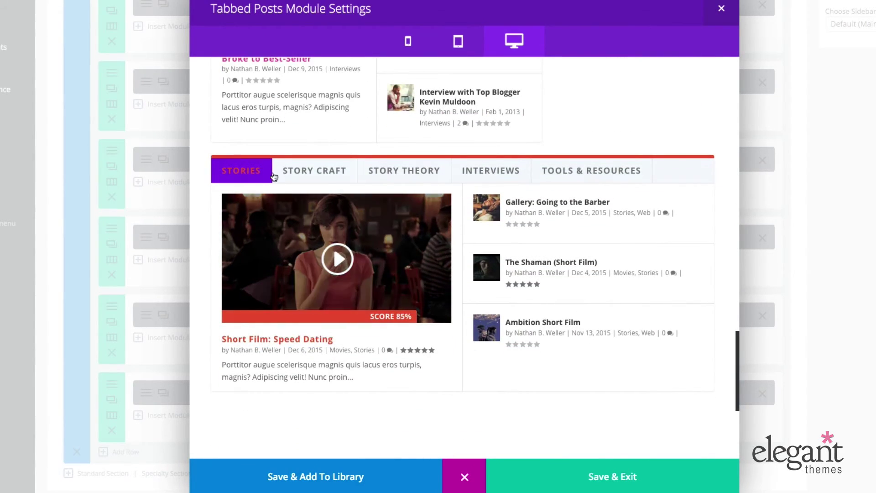
left_click(470, 476)
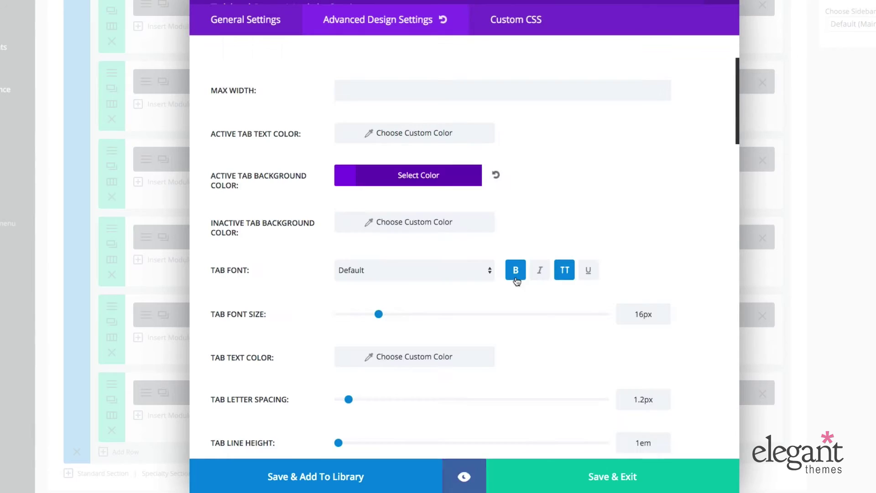
left_click(497, 175)
scroll(450, 196, "down", 1)
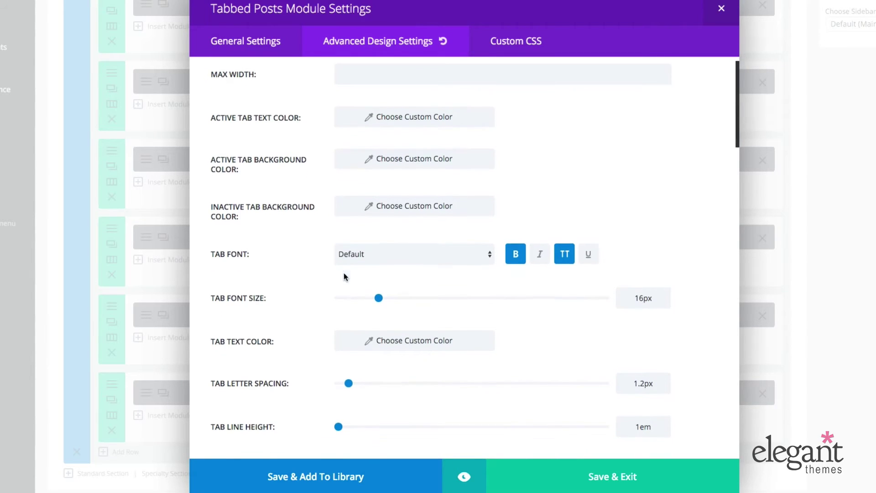
scroll(331, 229, "down", 3)
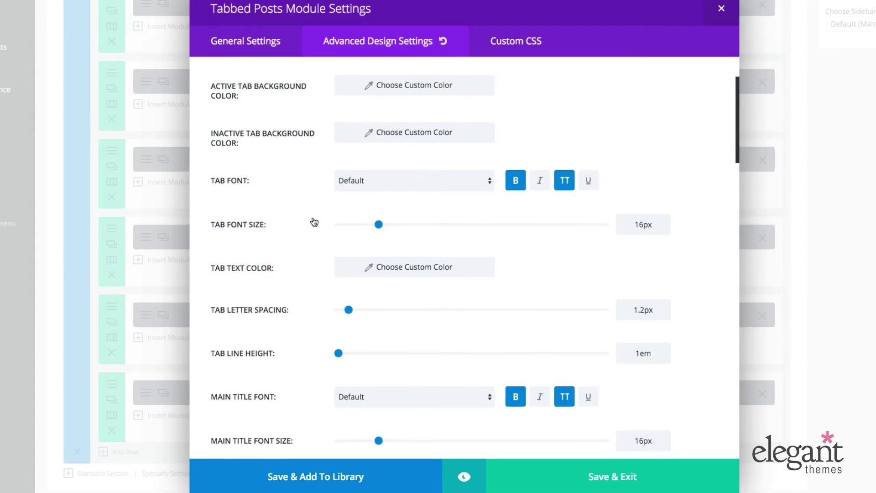
scroll(313, 221, "down", 3)
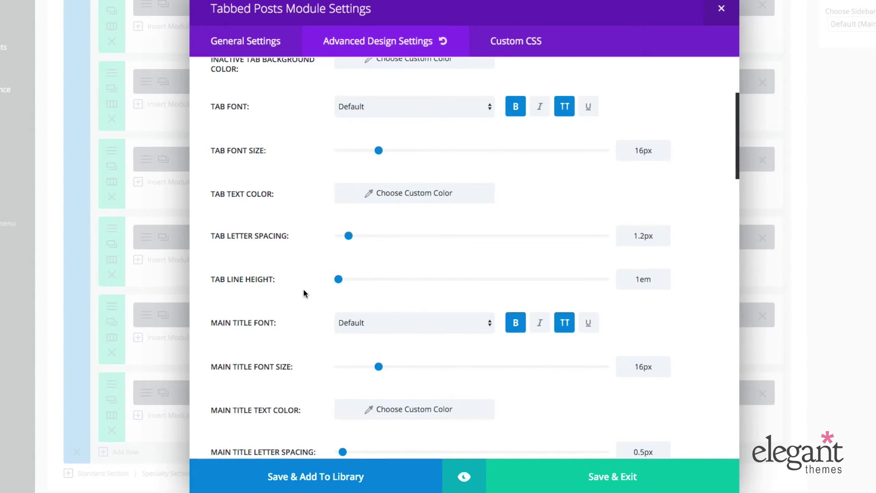
scroll(303, 289, "down", 3)
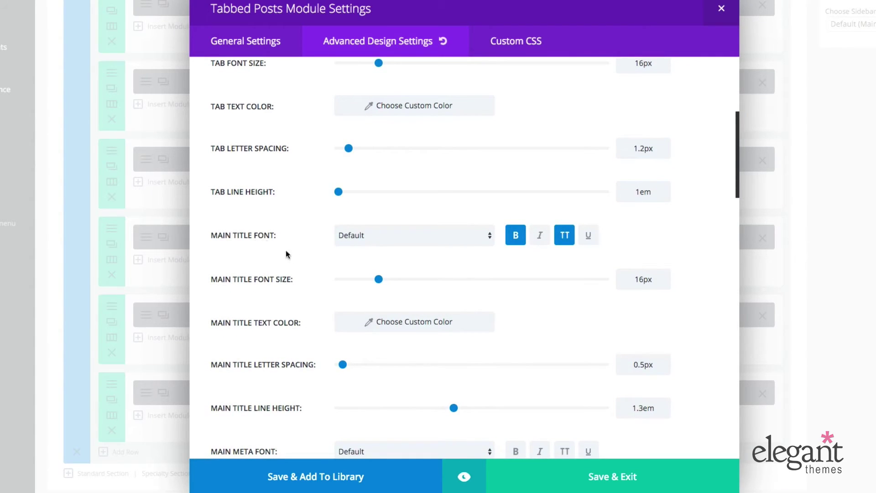
scroll(307, 255, "down", 3)
scroll(308, 258, "down", 4)
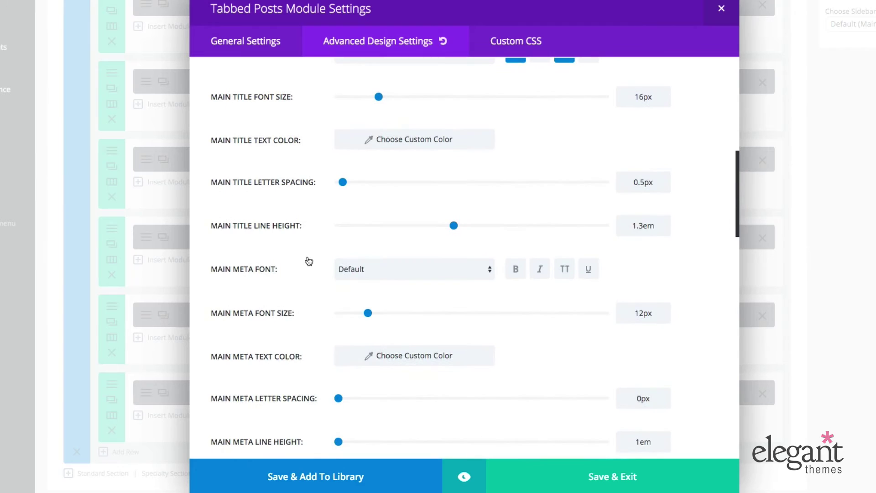
scroll(308, 261, "down", 6)
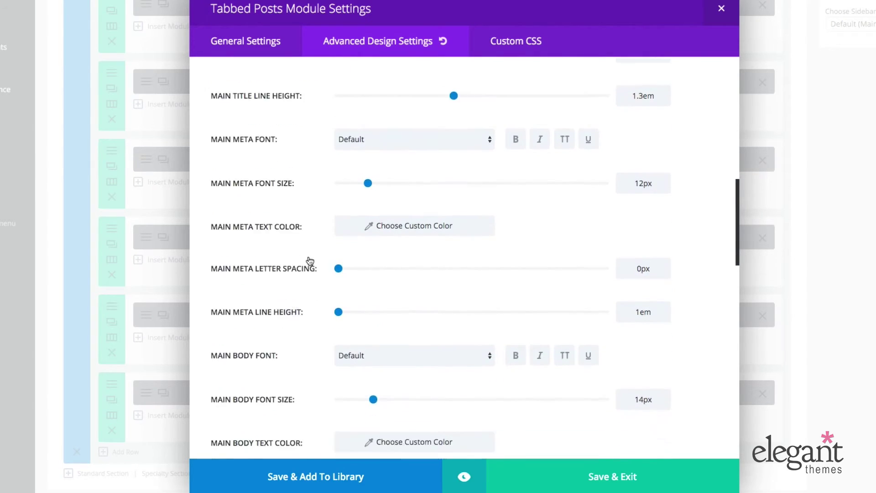
scroll(292, 269, "down", 2)
scroll(310, 311, "down", 4)
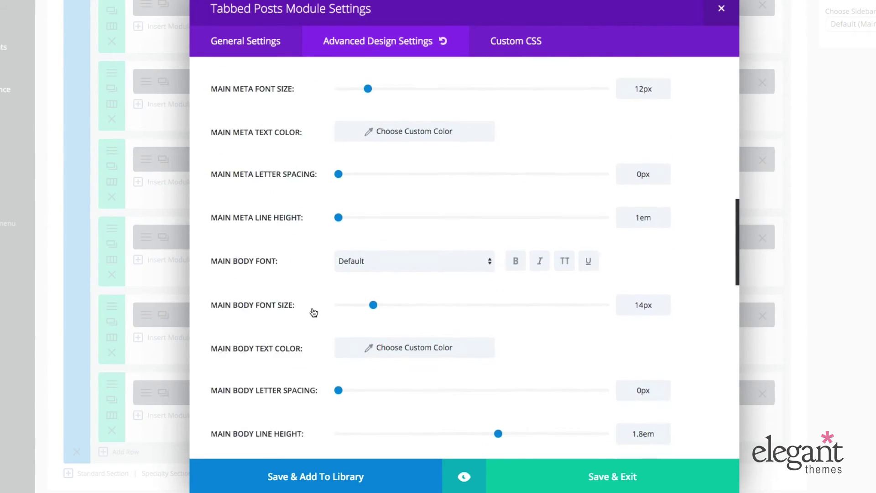
scroll(309, 310, "down", 3)
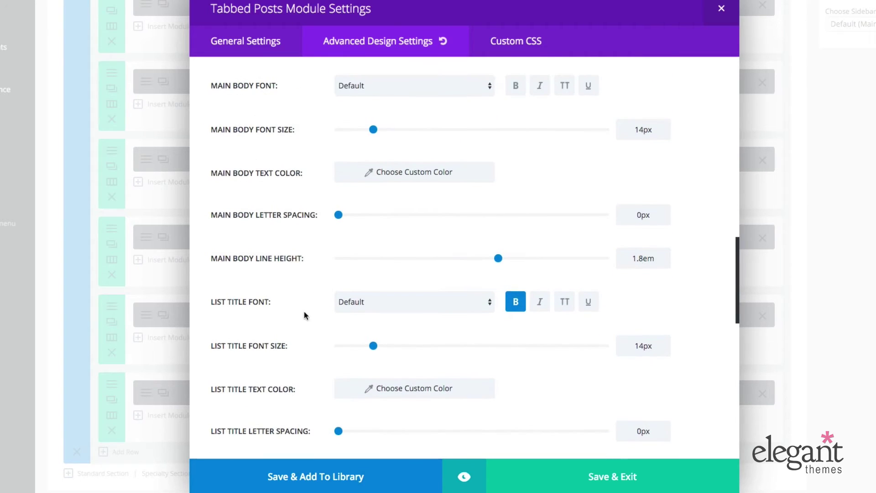
scroll(299, 301, "down", 6)
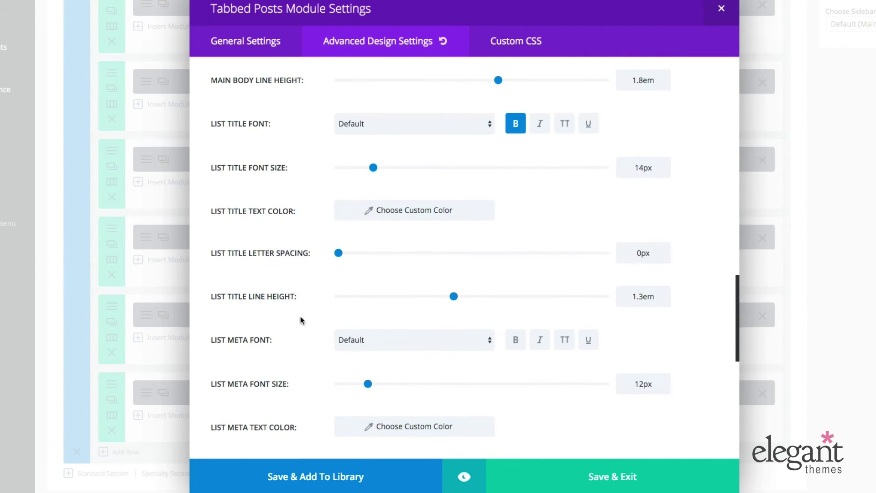
scroll(289, 232, "up", 20)
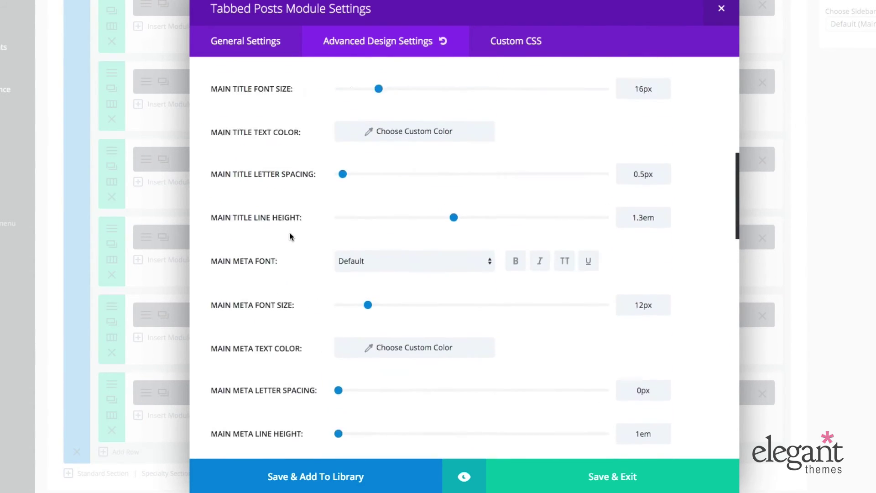
scroll(289, 232, "up", 10)
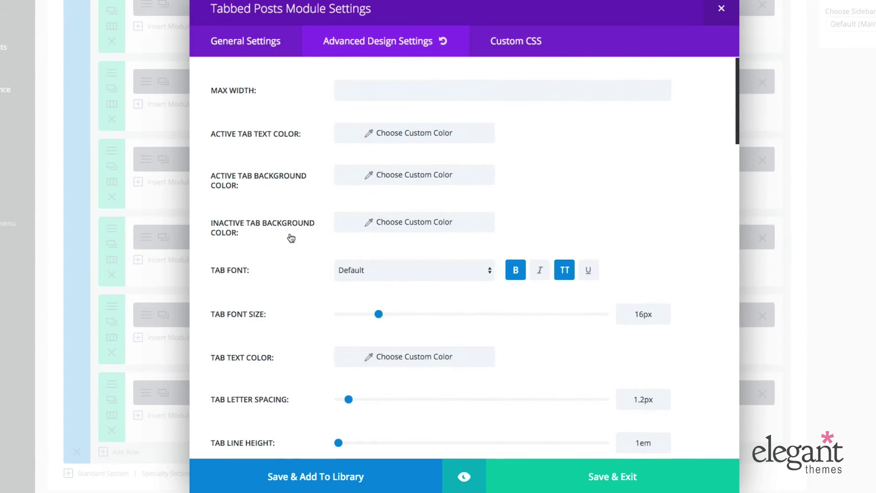
scroll(294, 269, "down", 3)
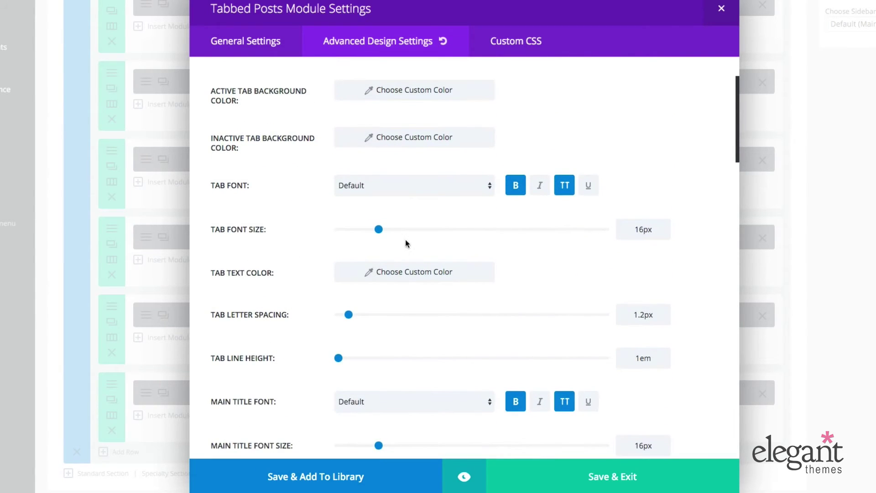
scroll(287, 253, "down", 1)
scroll(313, 254, "down", 2)
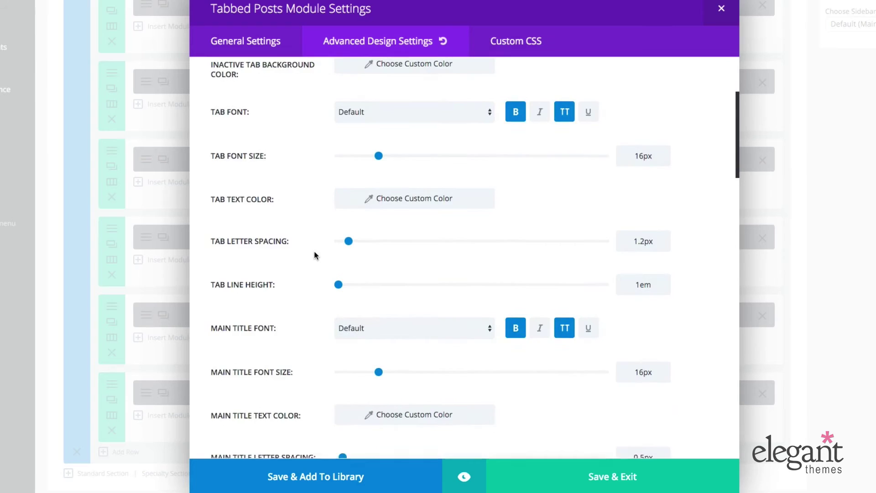
scroll(317, 256, "down", 1)
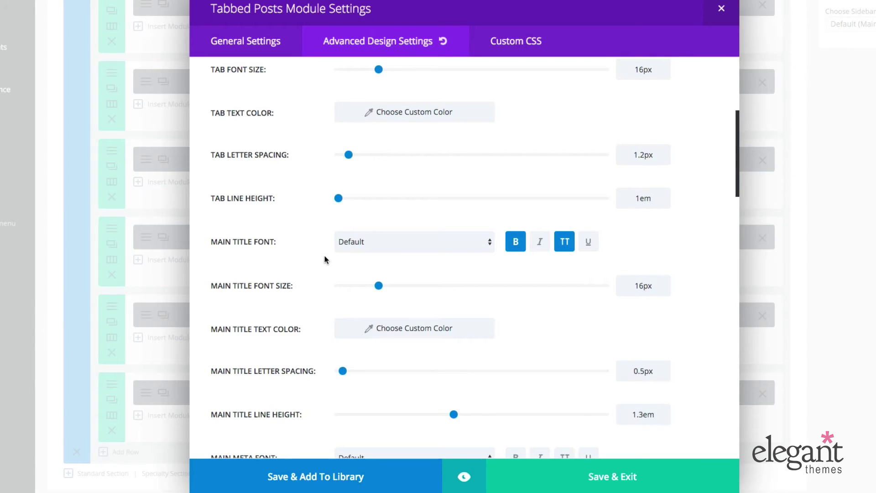
scroll(325, 258, "down", 9)
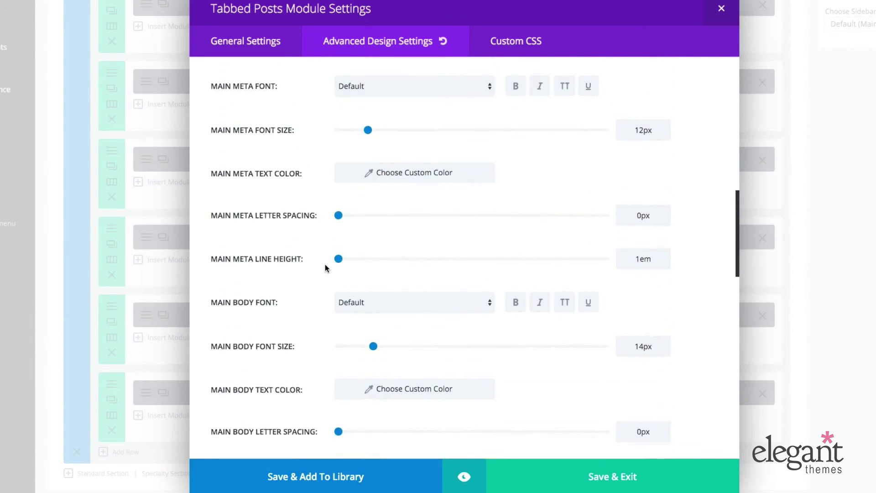
scroll(325, 265, "down", 7)
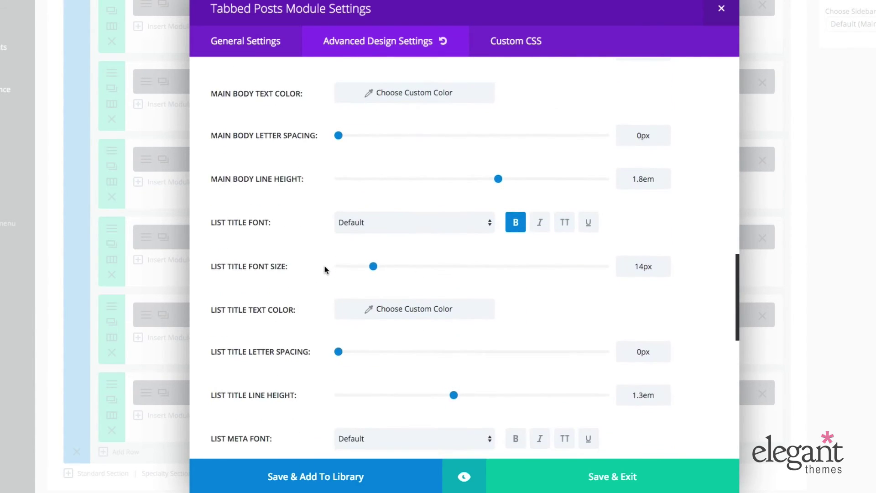
scroll(324, 266, "down", 2)
scroll(324, 266, "down", 2)
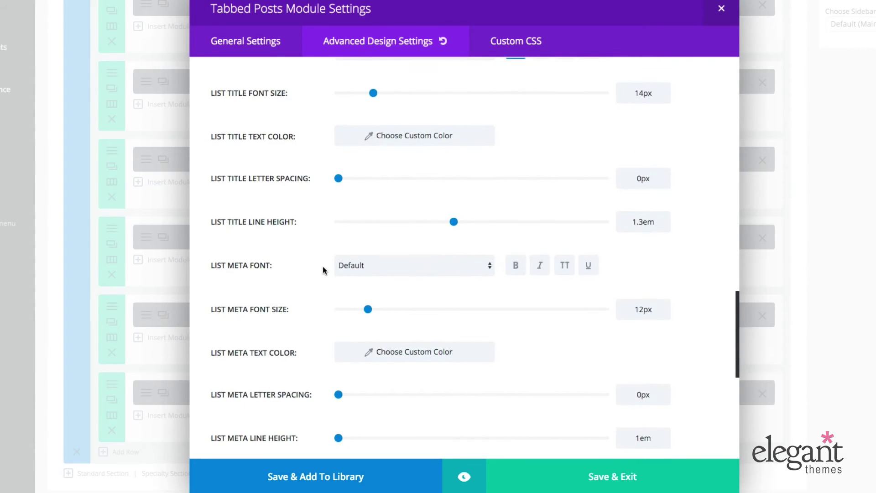
scroll(322, 267, "down", 2)
scroll(323, 271, "down", 2)
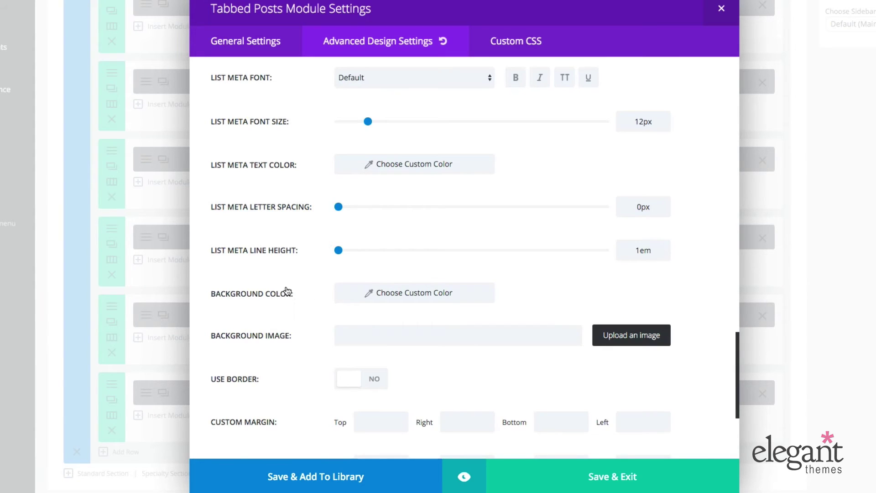
scroll(286, 292, "down", 1)
left_click(387, 253)
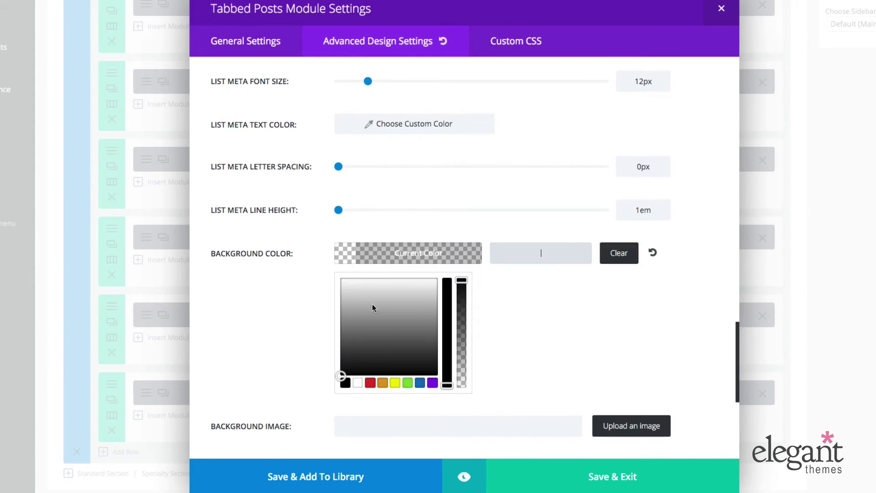
left_click(370, 382)
left_click(472, 482)
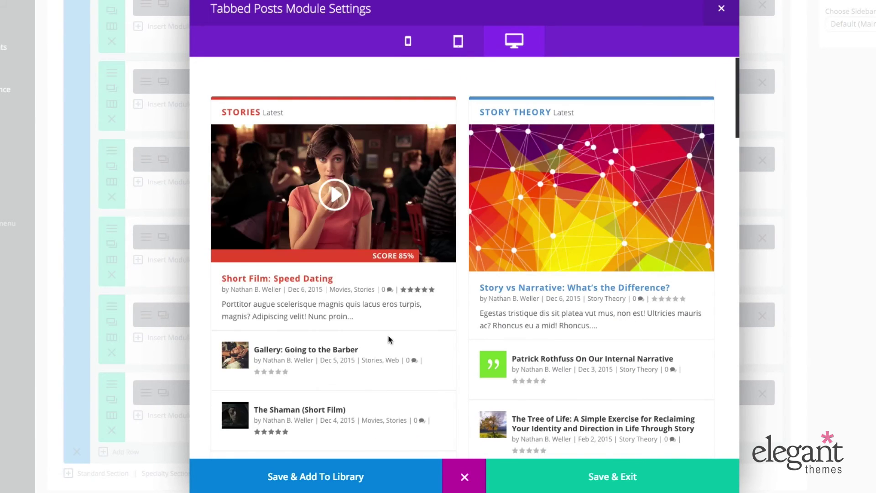
scroll(392, 340, "down", 10)
scroll(393, 340, "down", 10)
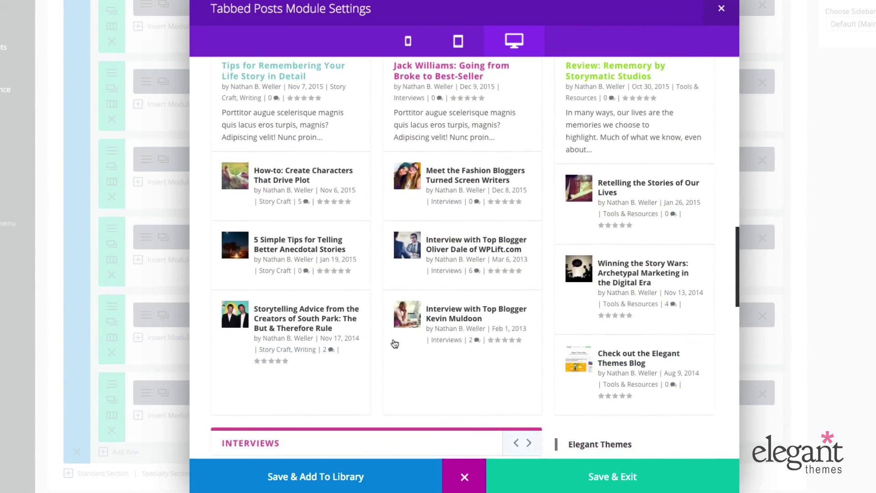
scroll(395, 339, "down", 4)
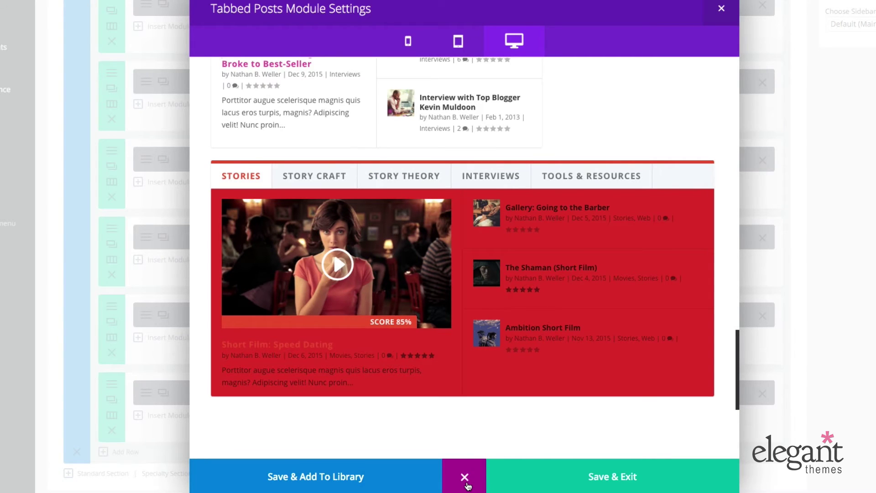
left_click(465, 477)
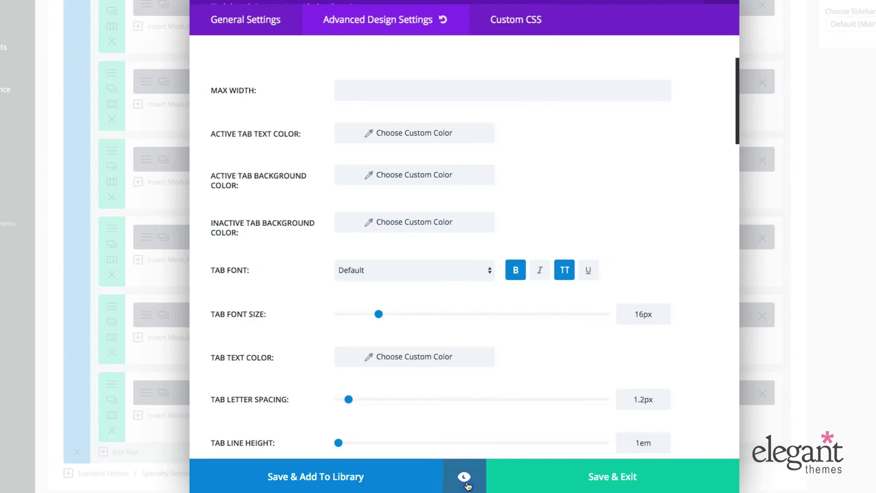
scroll(417, 387, "down", 10)
scroll(417, 387, "down", 10)
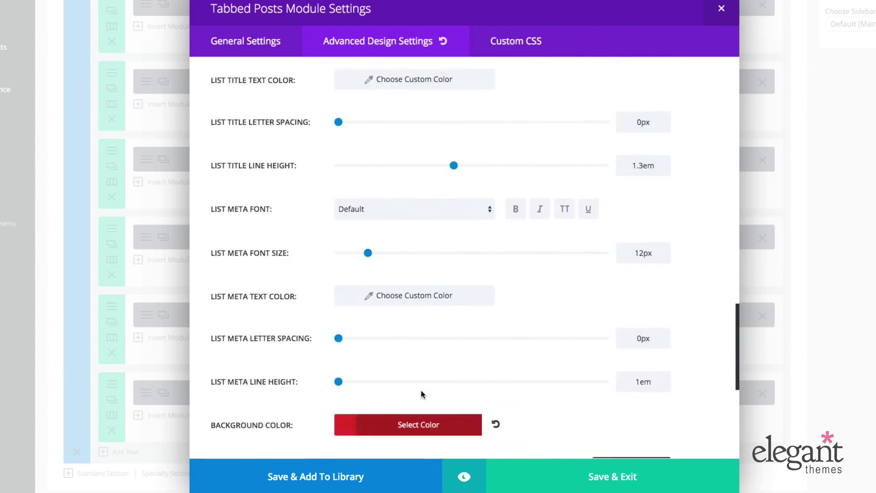
left_click(497, 222)
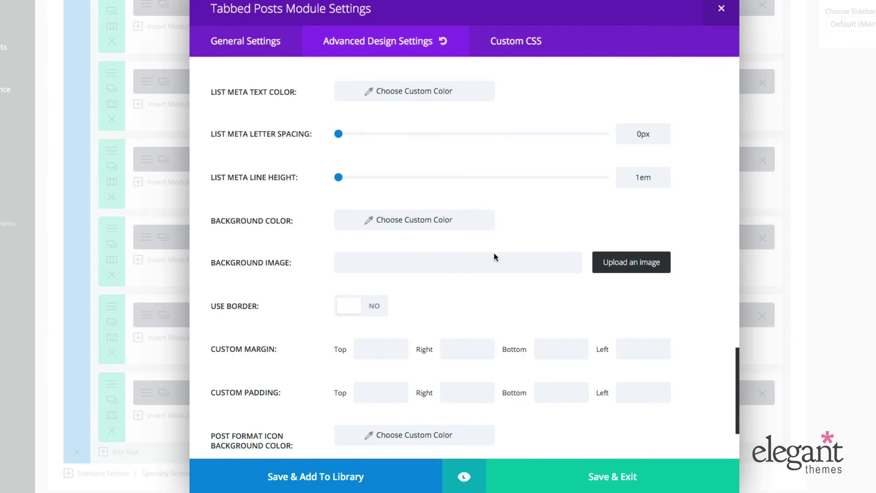
scroll(496, 256, "down", 1)
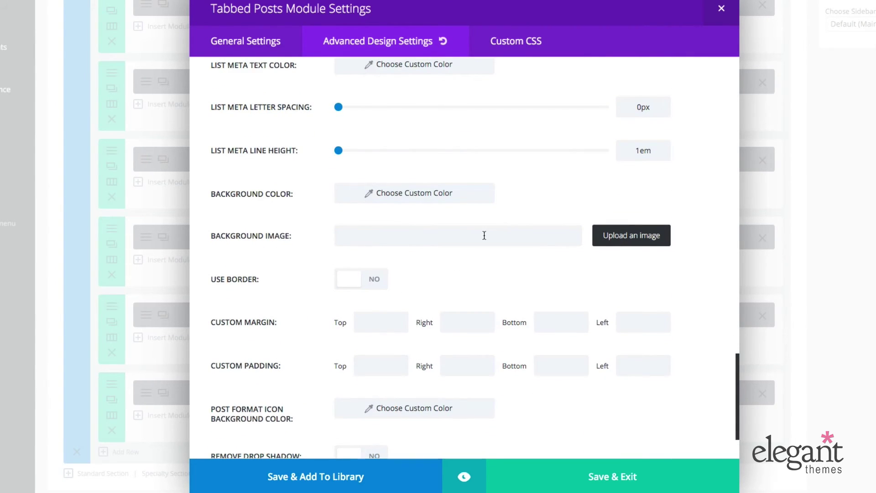
scroll(511, 252, "down", 1)
left_click(371, 254)
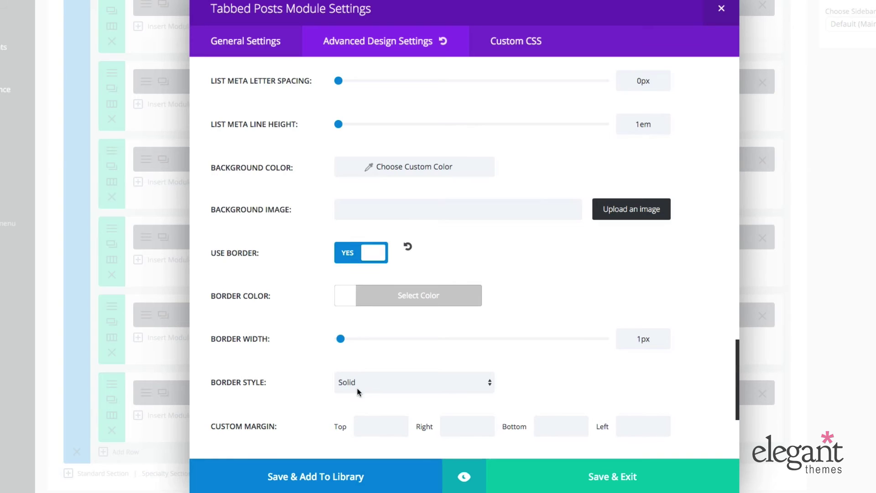
left_click(409, 248)
scroll(315, 292, "down", 2)
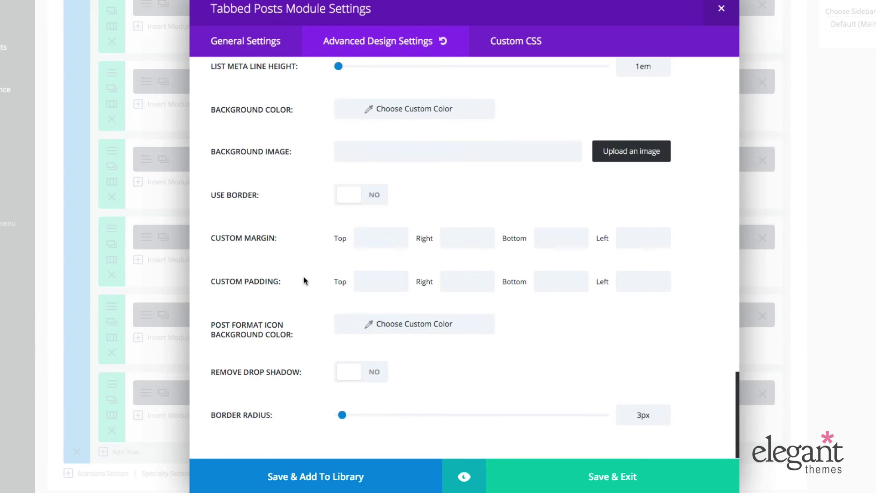
left_click(381, 237)
left_click(461, 238)
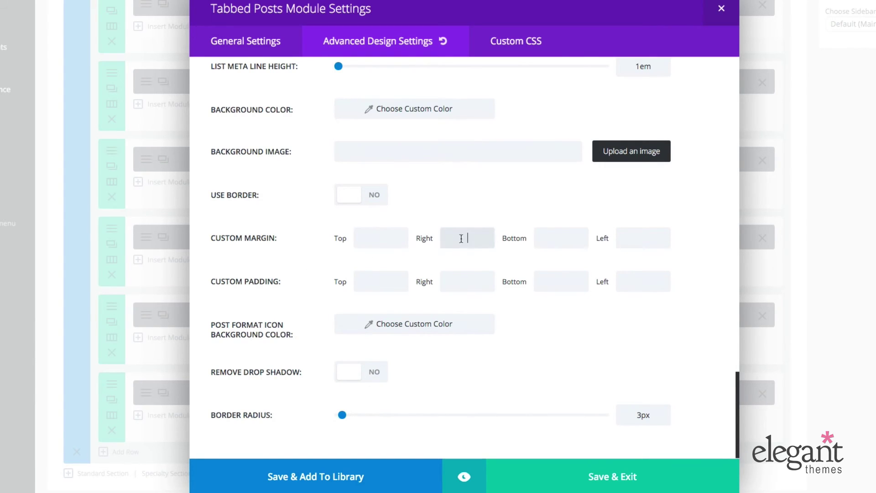
left_click(562, 238)
left_click(650, 235)
left_click(551, 283)
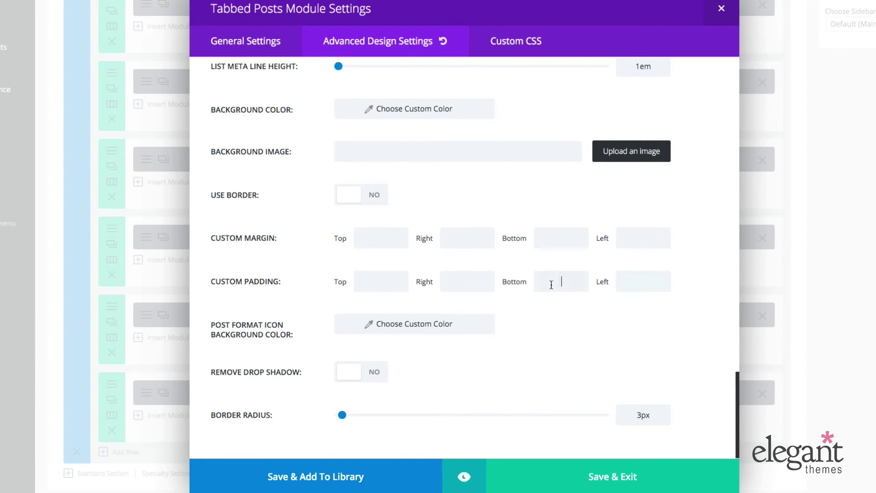
left_click(463, 284)
left_click(375, 284)
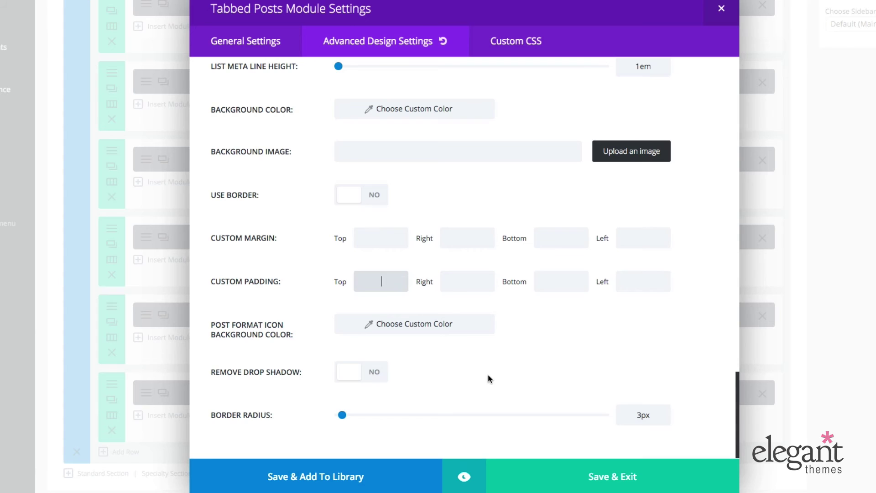
scroll(313, 387, "up", 4)
scroll(313, 390, "up", 20)
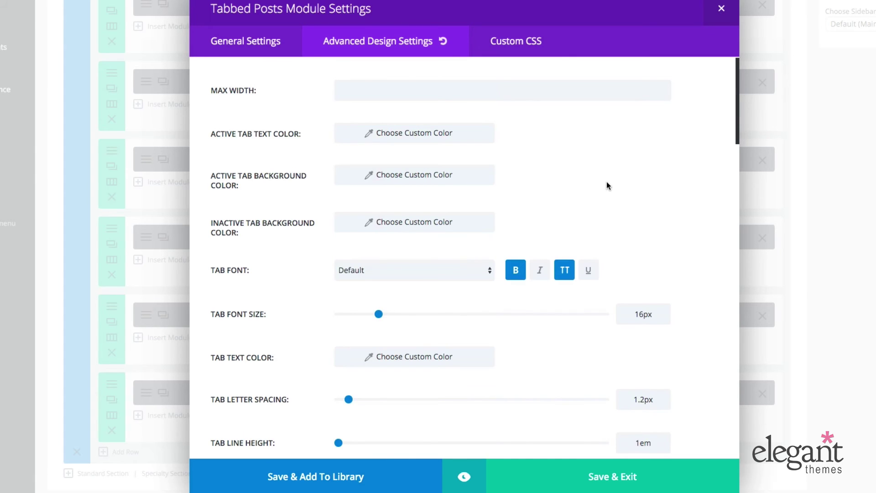
left_click(518, 43)
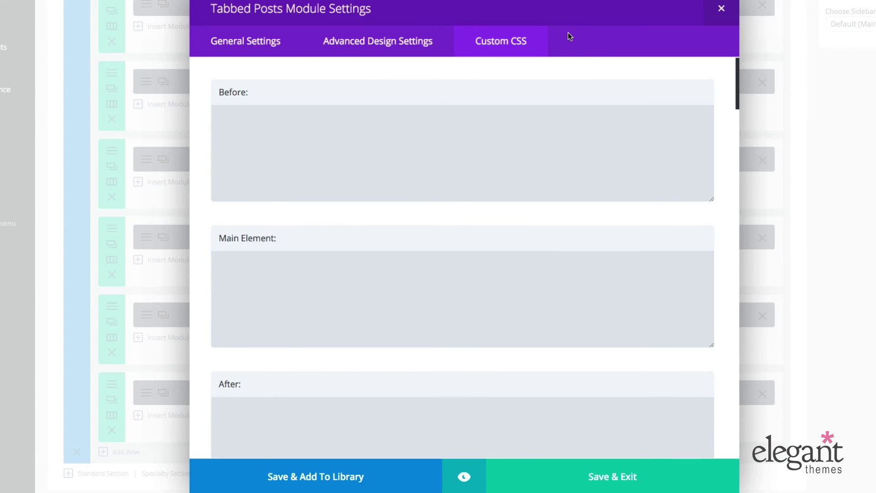
scroll(570, 82, "down", 1)
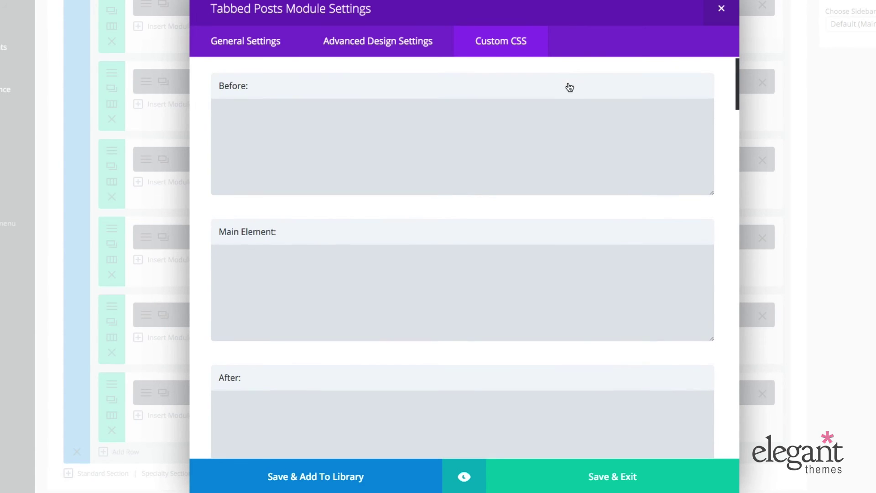
left_click(401, 135)
scroll(401, 134, "down", 3)
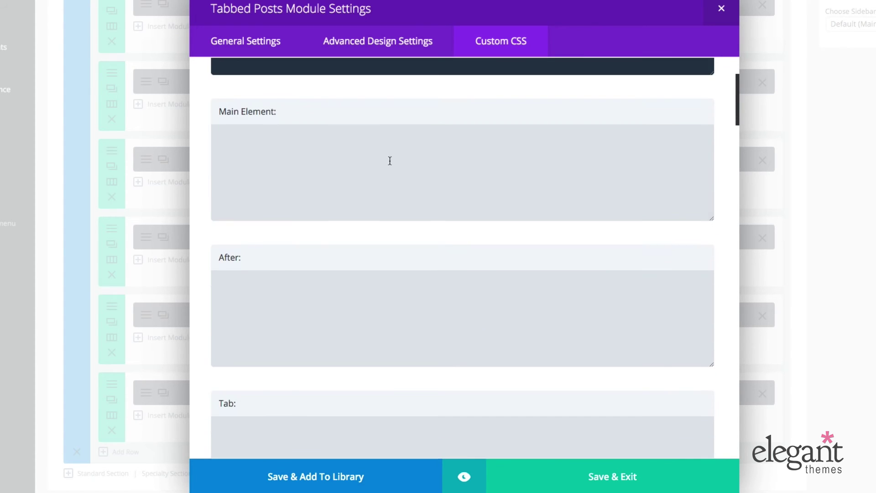
left_click(392, 186)
left_click(496, 286)
scroll(506, 286, "down", 3)
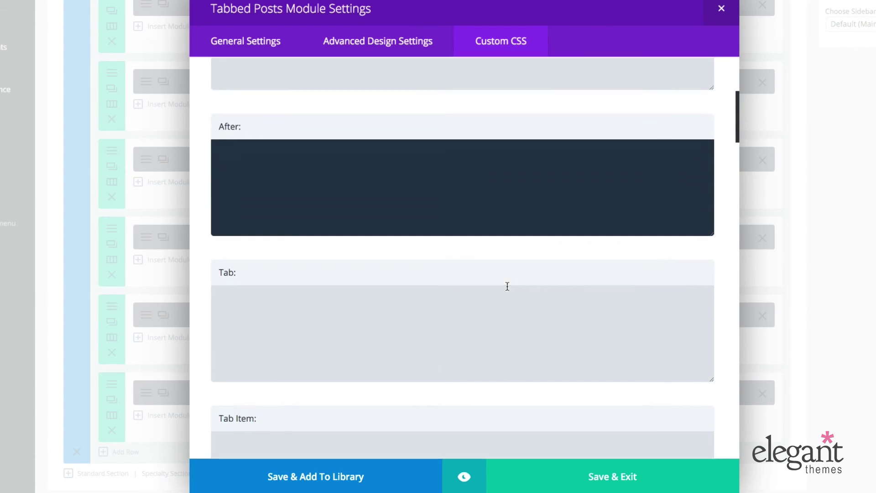
scroll(517, 288, "down", 5)
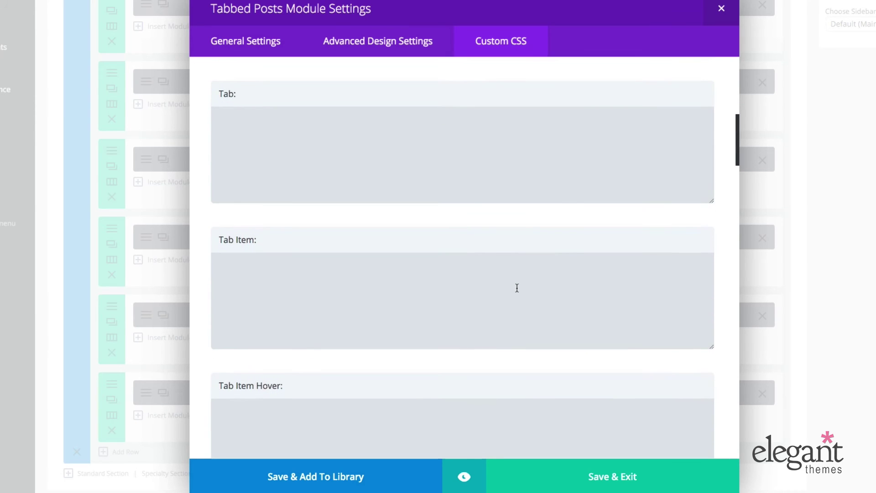
scroll(517, 287, "down", 11)
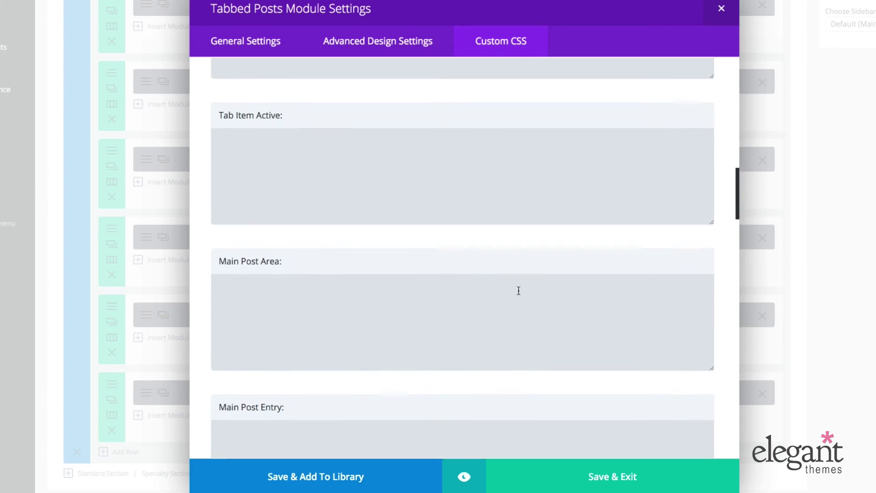
scroll(518, 291, "down", 4)
scroll(518, 291, "up", 20)
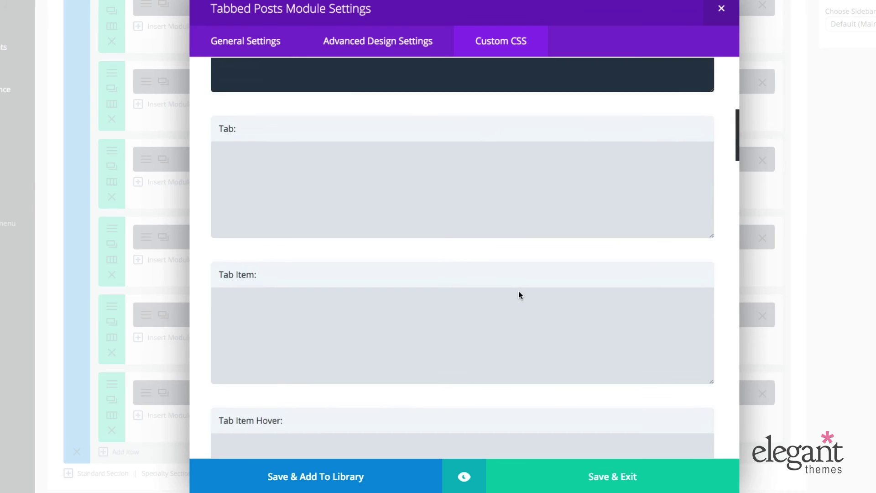
scroll(273, 272, "down", 1)
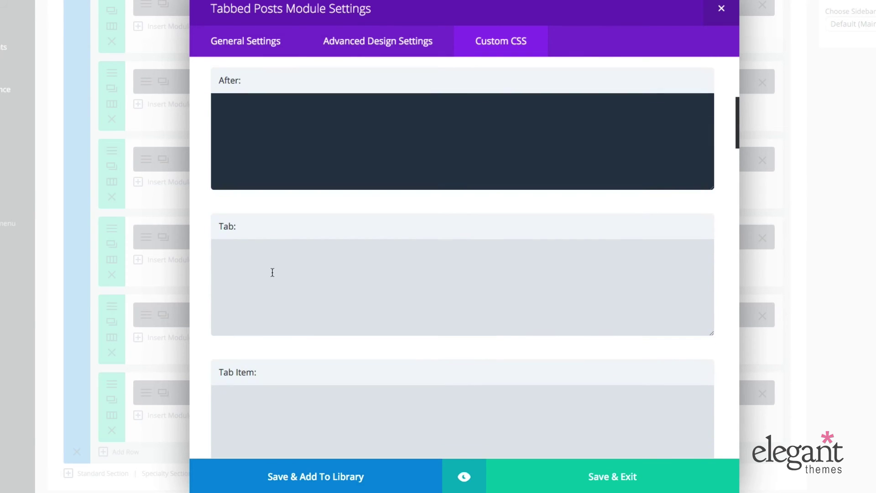
left_click(369, 269)
scroll(368, 269, "down", 2)
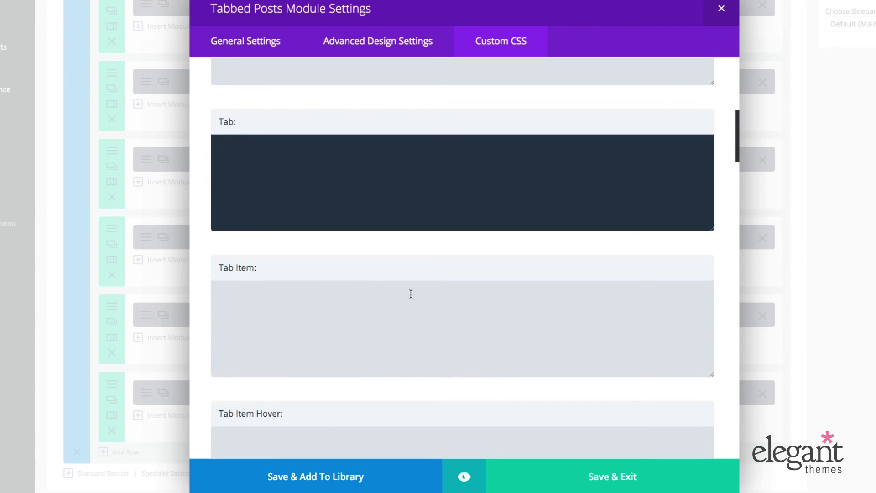
scroll(413, 293, "down", 2)
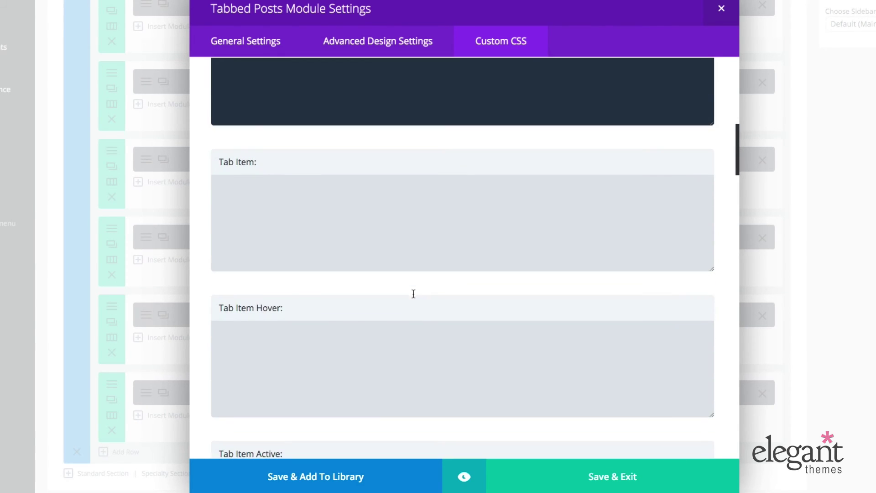
scroll(353, 342, "down", 3)
left_click(349, 342)
scroll(333, 343, "down", 2)
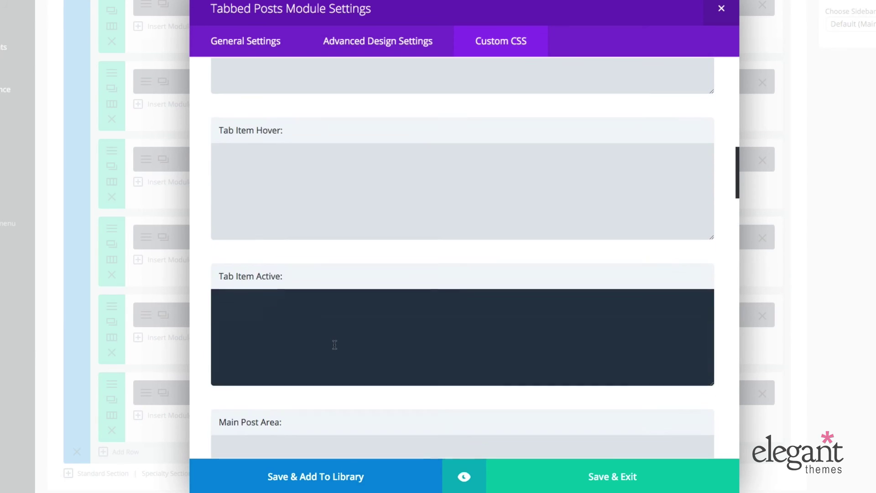
scroll(342, 343, "down", 5)
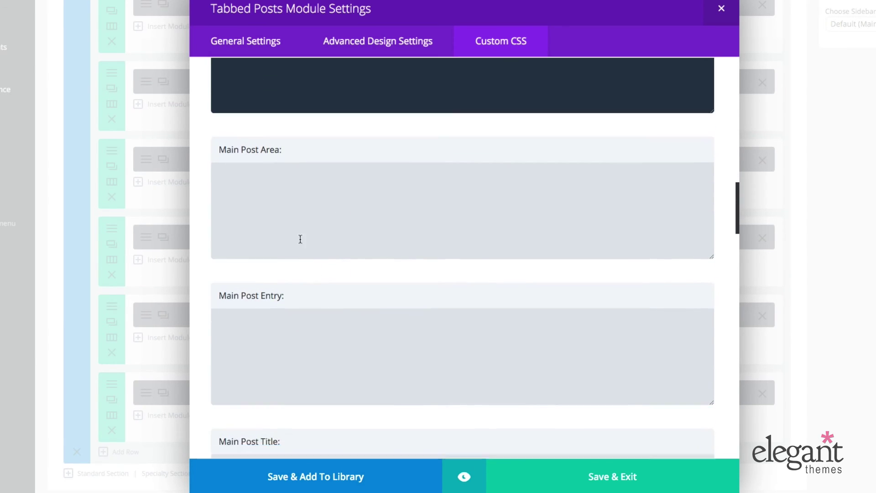
scroll(403, 299, "down", 2)
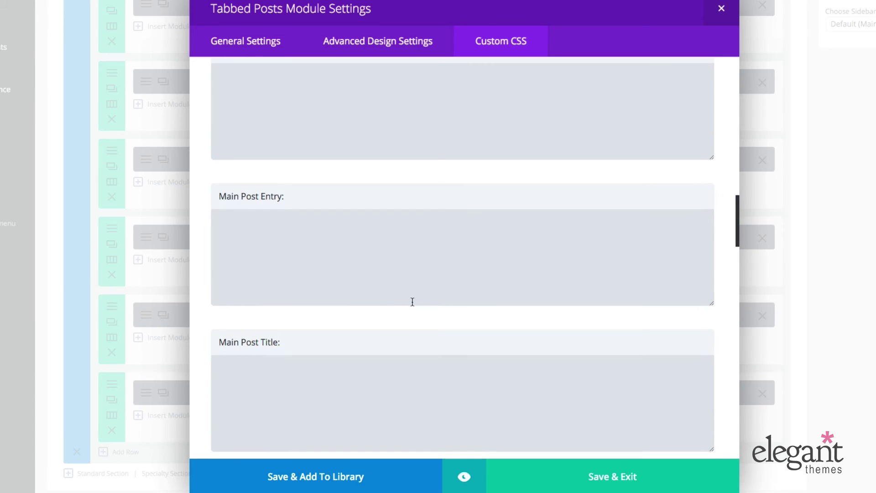
scroll(412, 301, "down", 2)
scroll(413, 302, "down", 4)
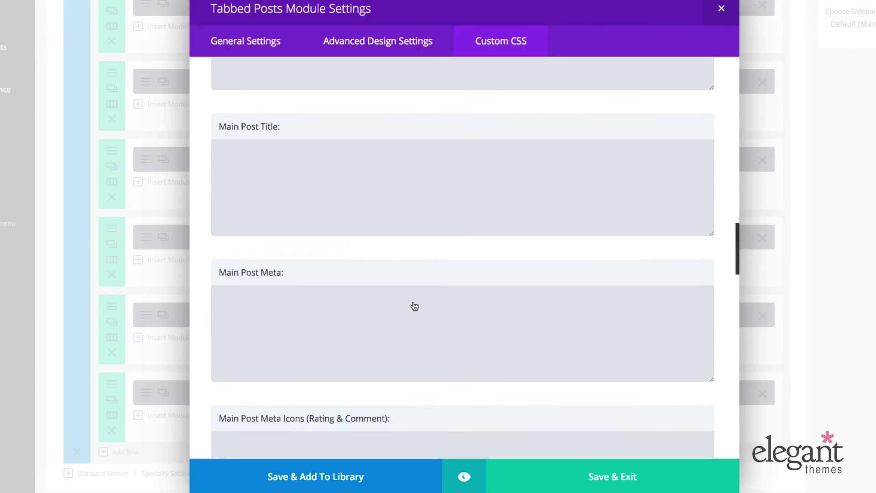
scroll(414, 302, "down", 3)
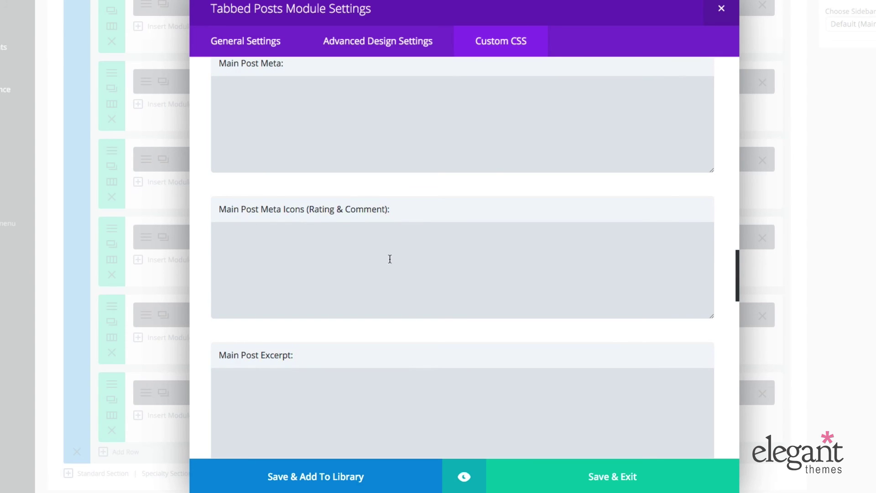
scroll(390, 259, "down", 2)
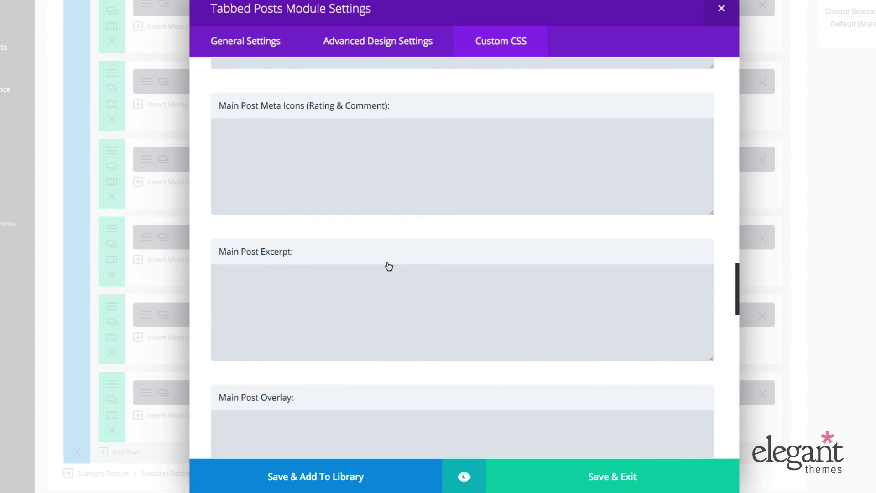
left_click(382, 291)
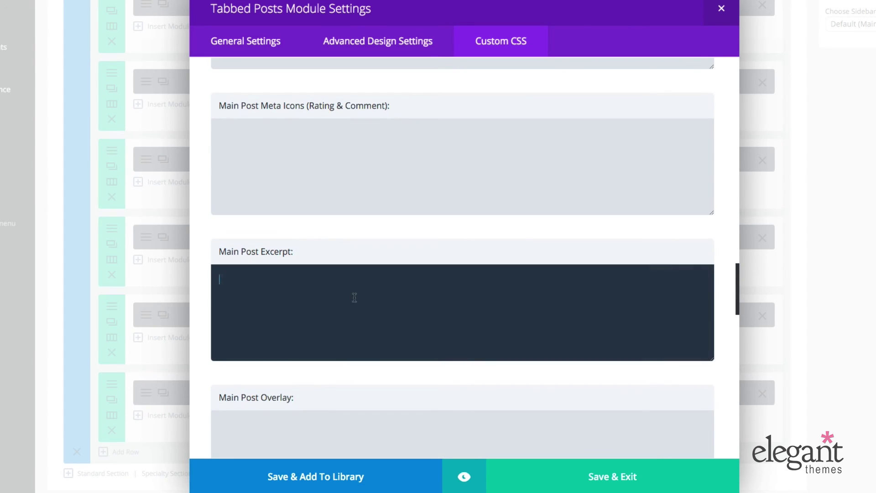
scroll(362, 298, "down", 1)
scroll(363, 301, "down", 2)
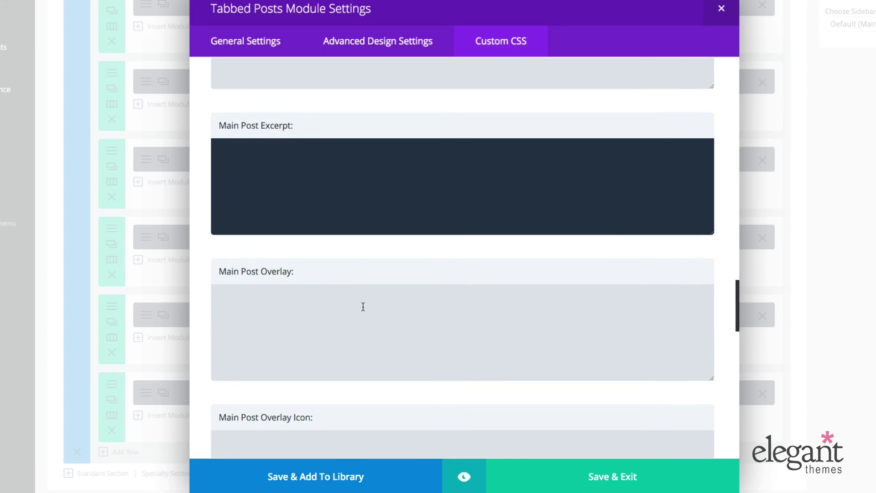
scroll(365, 307, "down", 2)
scroll(366, 311, "down", 2)
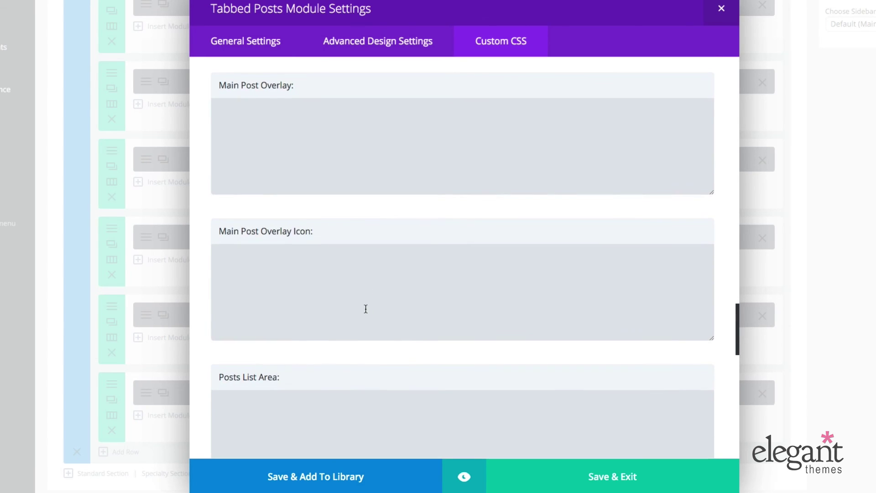
scroll(367, 310, "down", 3)
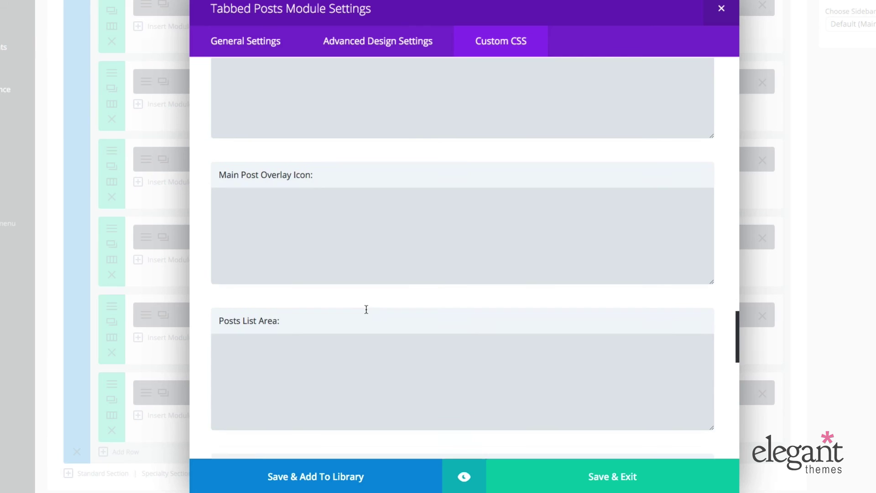
left_click(366, 310)
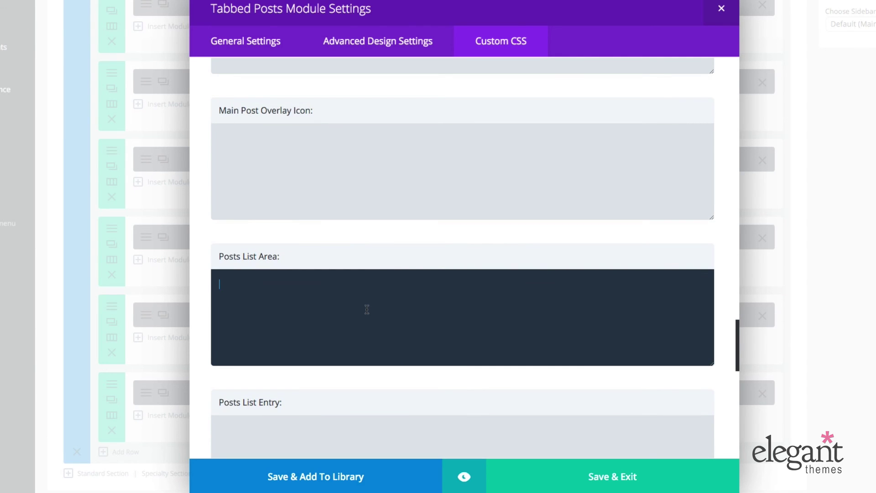
scroll(366, 309, "down", 3)
left_click(364, 318)
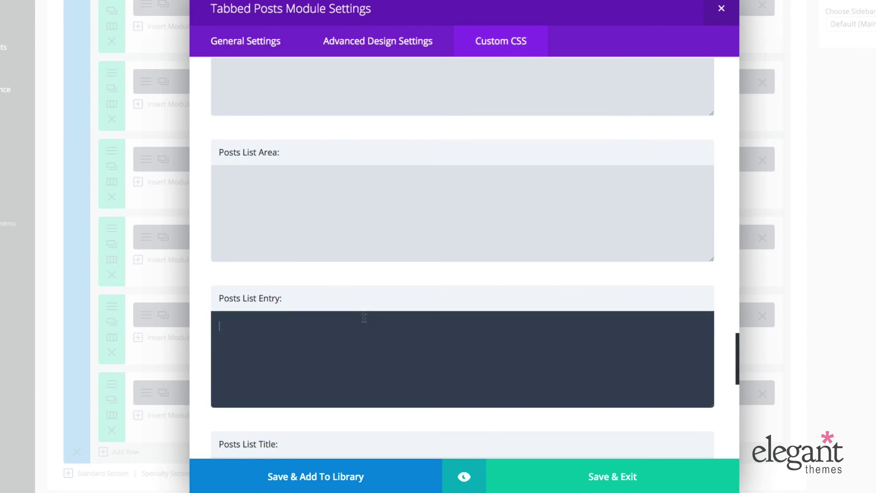
scroll(364, 318, "down", 5)
left_click(366, 317)
scroll(365, 320, "down", 4)
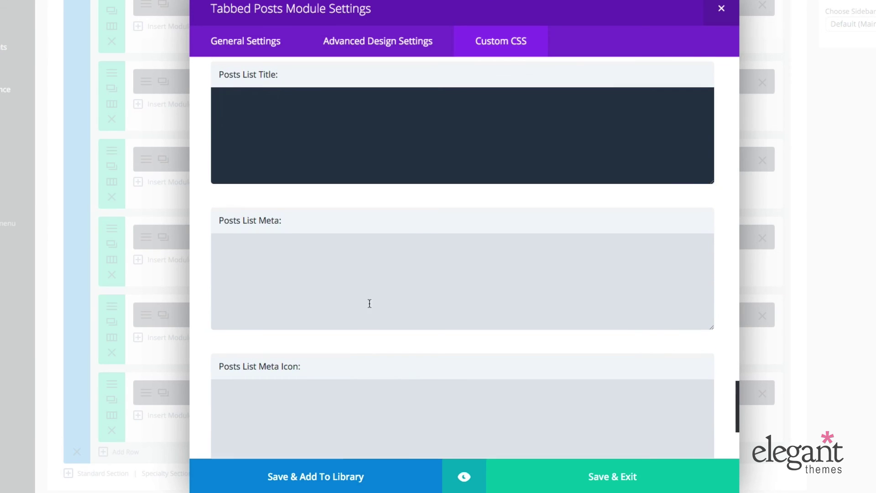
left_click(371, 300)
scroll(372, 301, "down", 3)
left_click(372, 302)
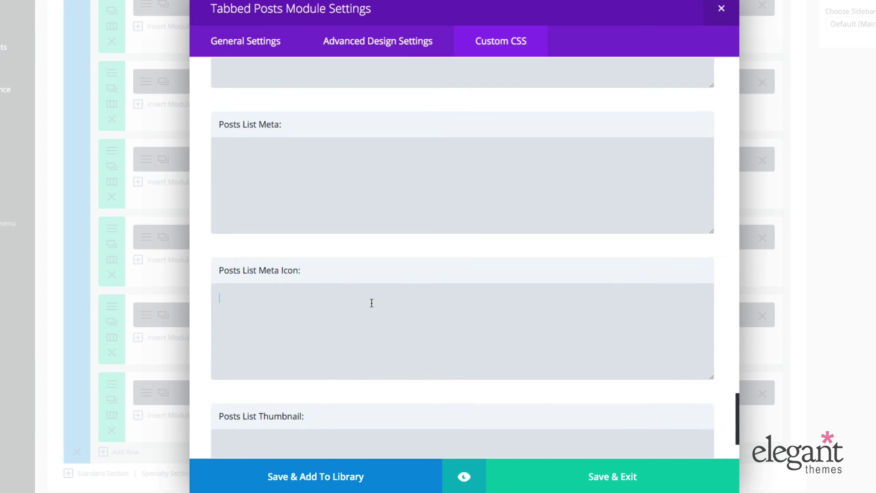
scroll(372, 304, "down", 3)
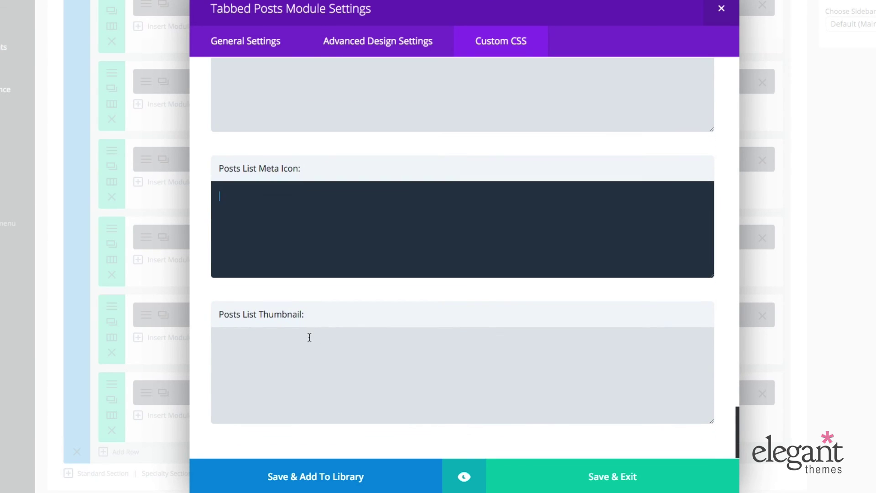
left_click(310, 336)
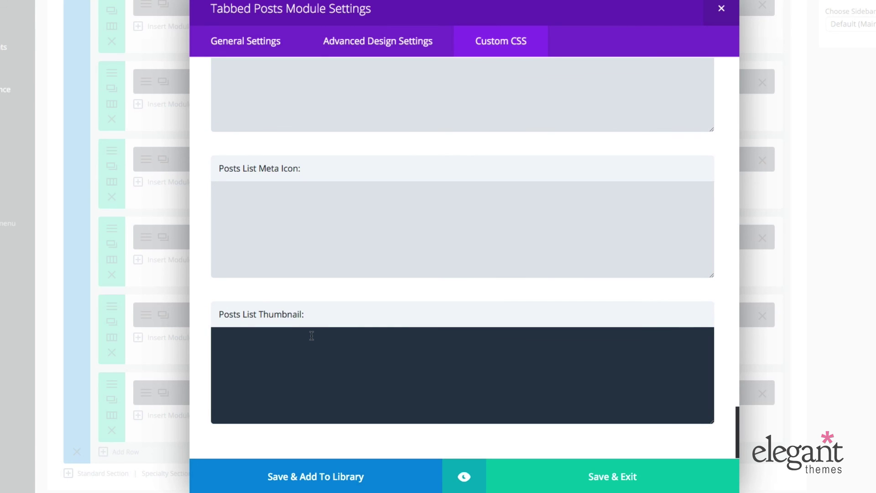
scroll(312, 338, "up", 20)
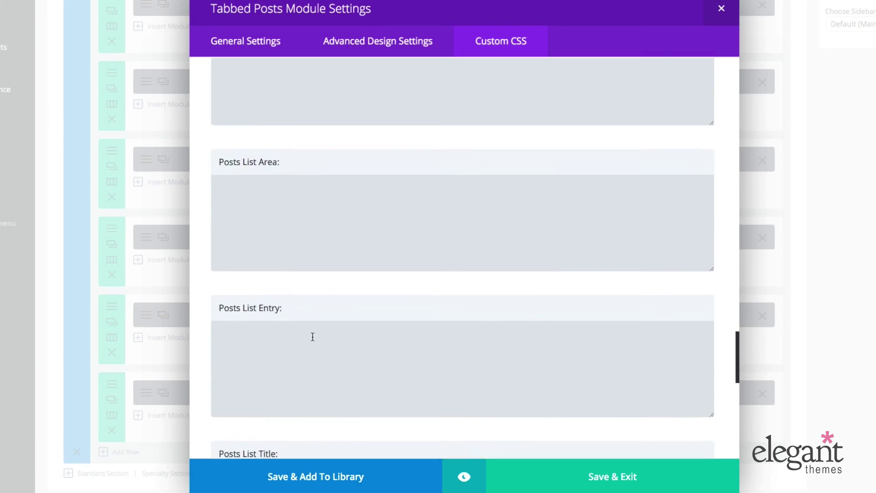
scroll(312, 337, "up", 20)
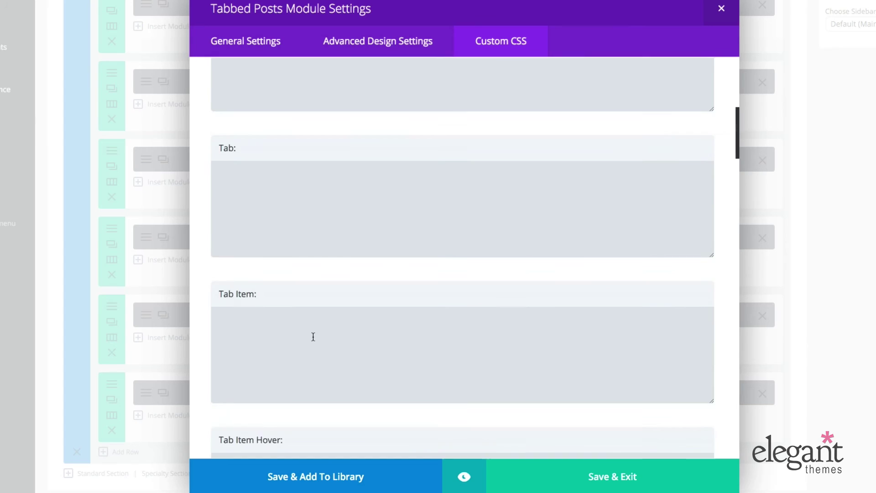
left_click(294, 289)
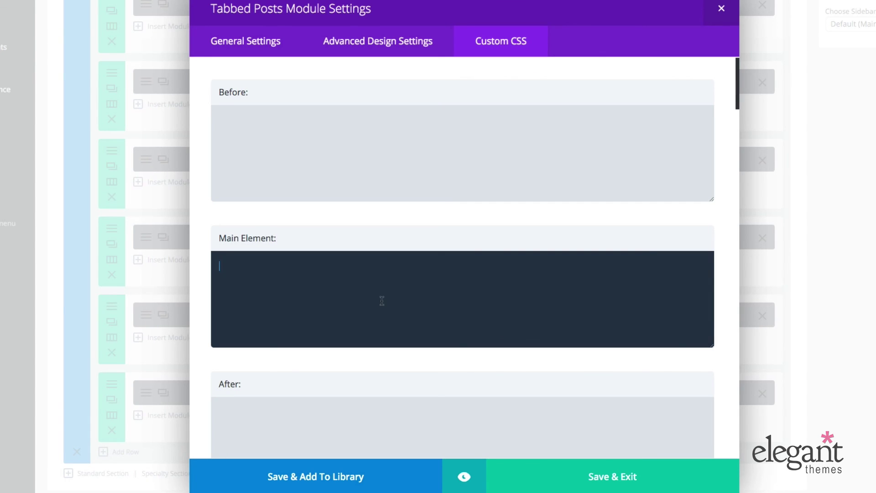
Save & Exit the Tabbed Posts settings, Update the layout, and view the tabbed block live
left_click(612, 486)
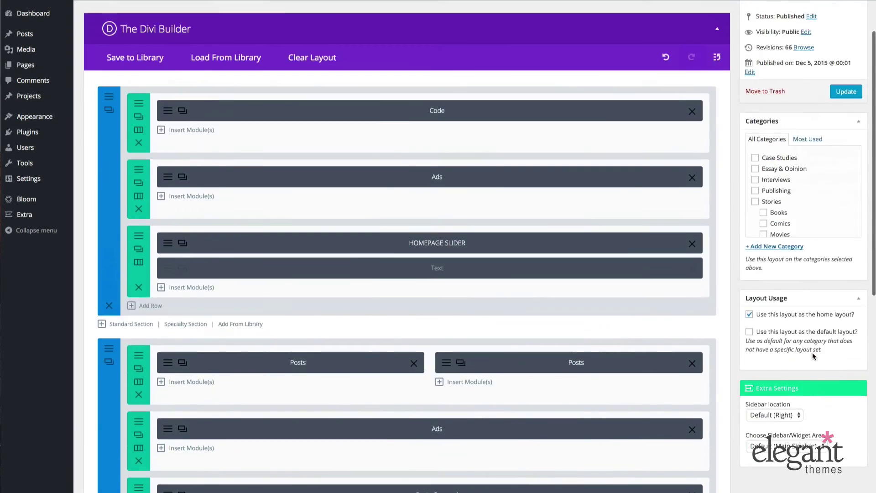
scroll(812, 356, "up", 2)
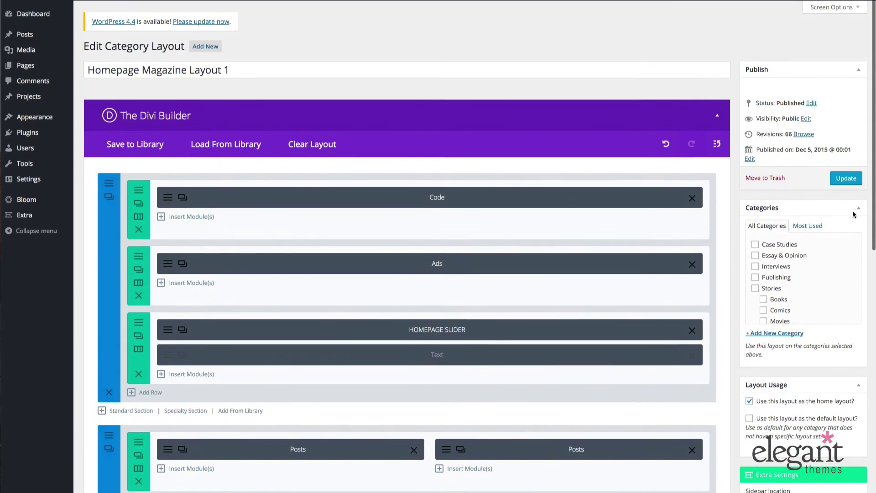
left_click(845, 178)
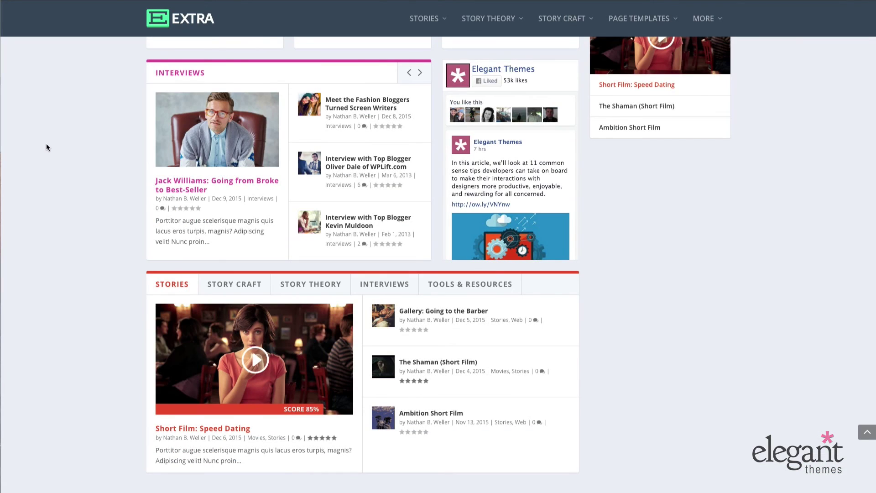
scroll(47, 146, "down", 3)
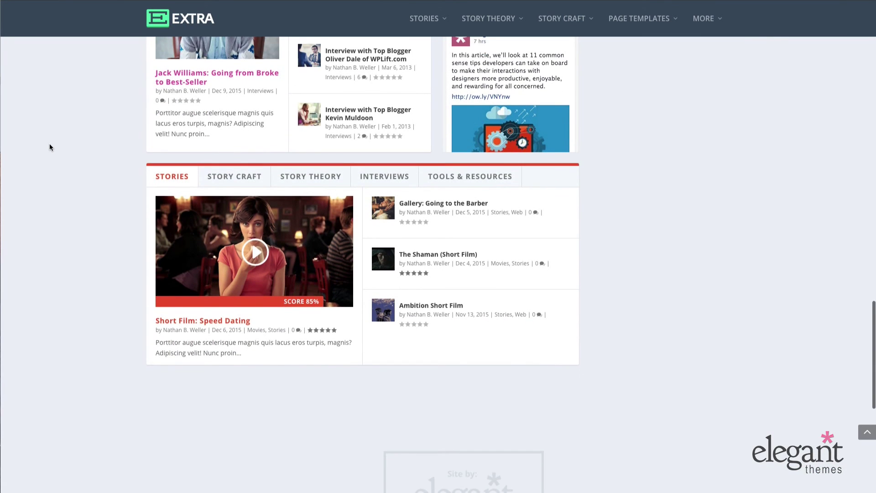